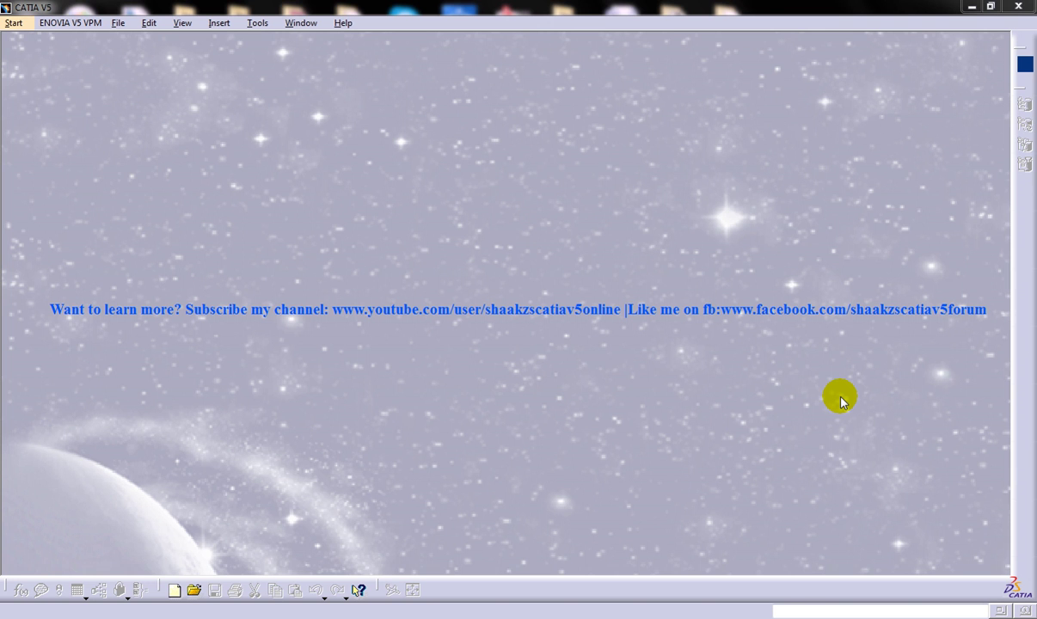
Create a new part in the sheet metal design workbench.
click(13, 23)
mouse_move(46, 58)
click(297, 351)
click(834, 443)
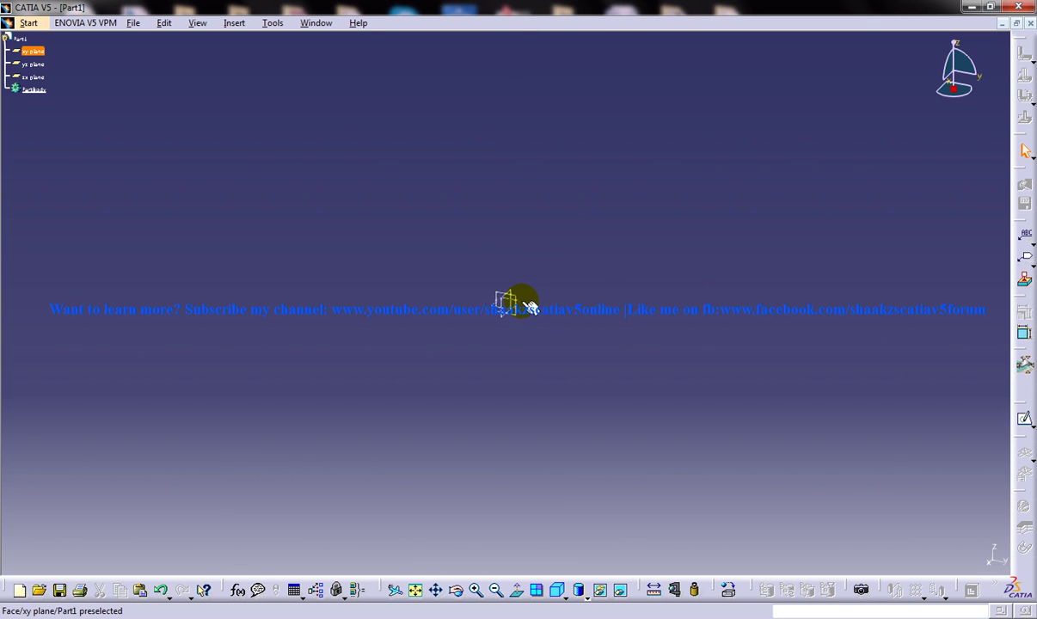
Define the sheet metal parameters with a 2 mm thickness and a 4 mm default bend radius.
click(233, 22)
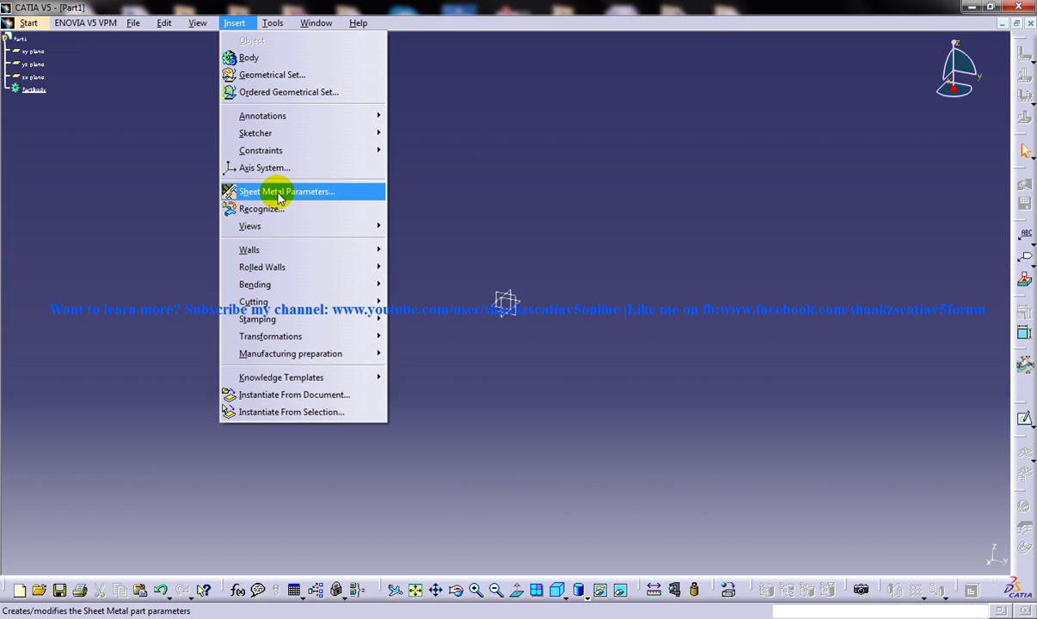
click(279, 193)
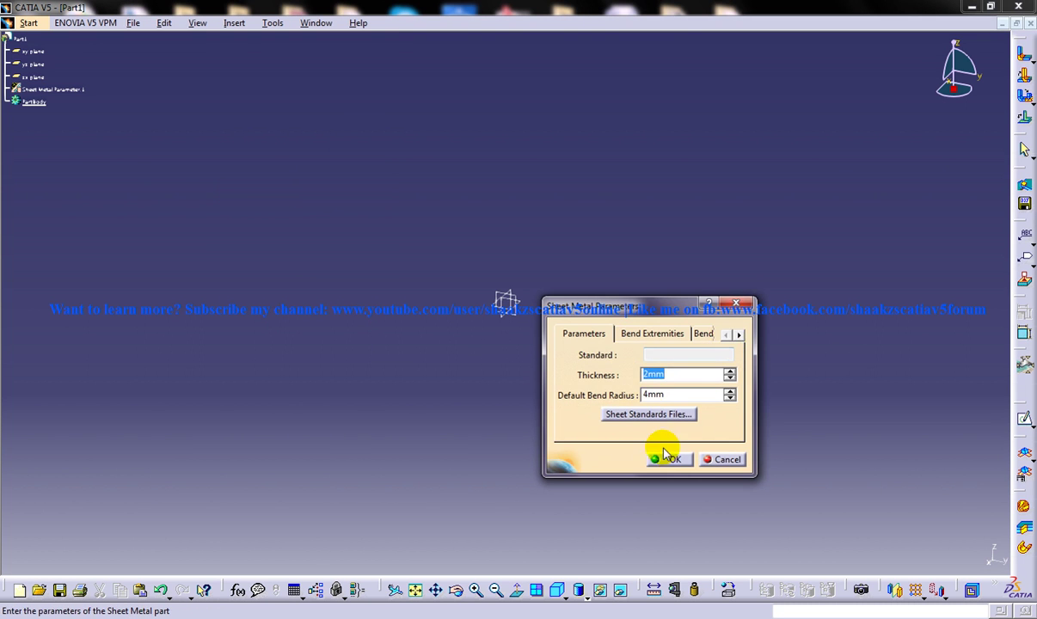
click(668, 457)
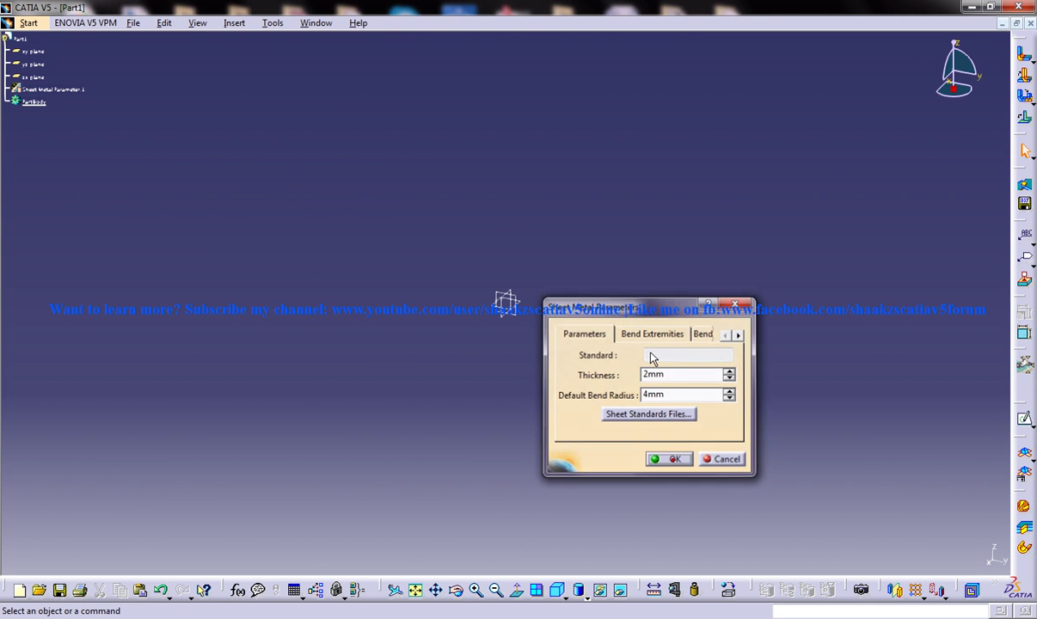
Sketch a wide rectangle around the origin on the xy plane and finish the sketch.
click(236, 24)
click(1023, 423)
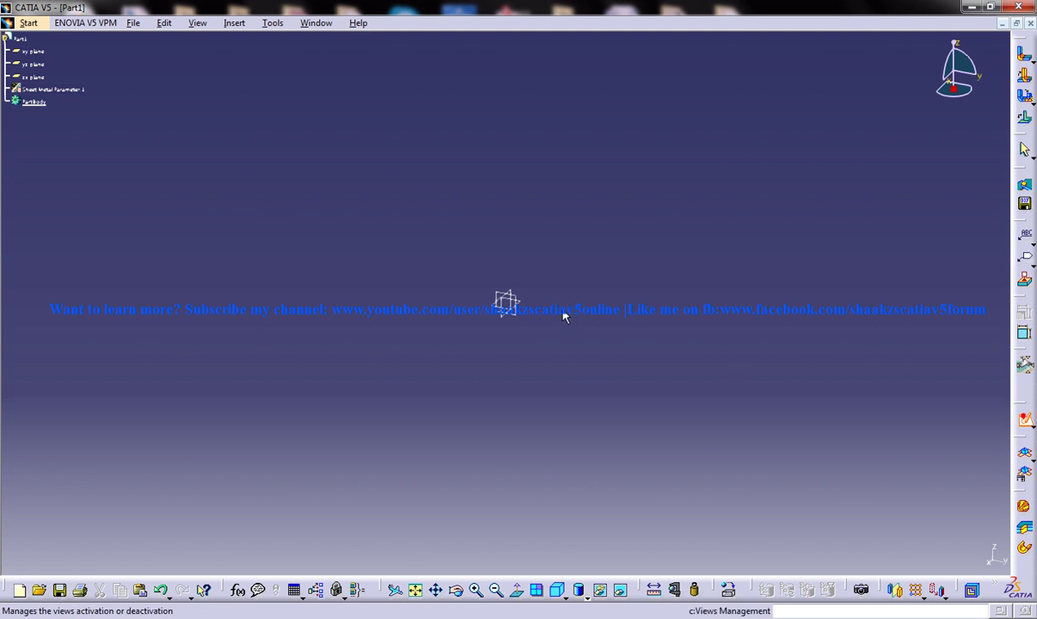
click(514, 301)
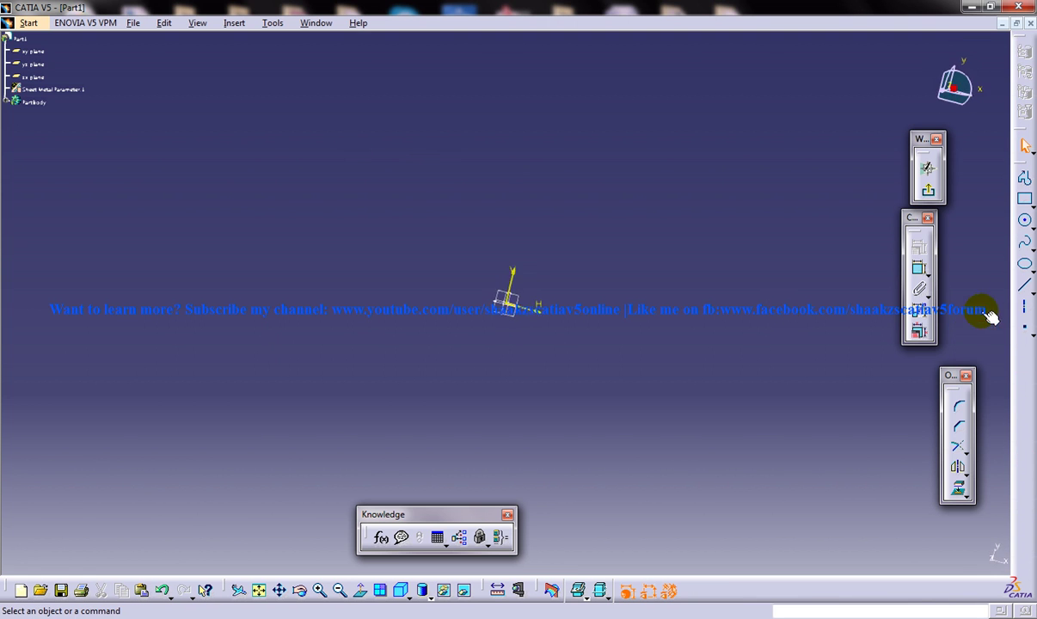
click(1024, 201)
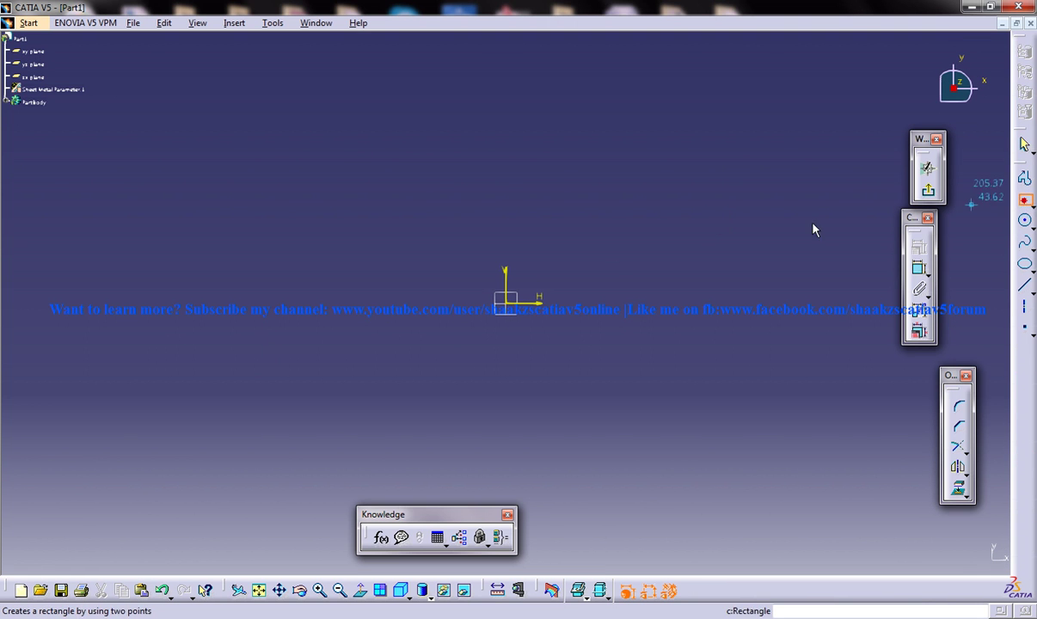
click(415, 255)
click(715, 404)
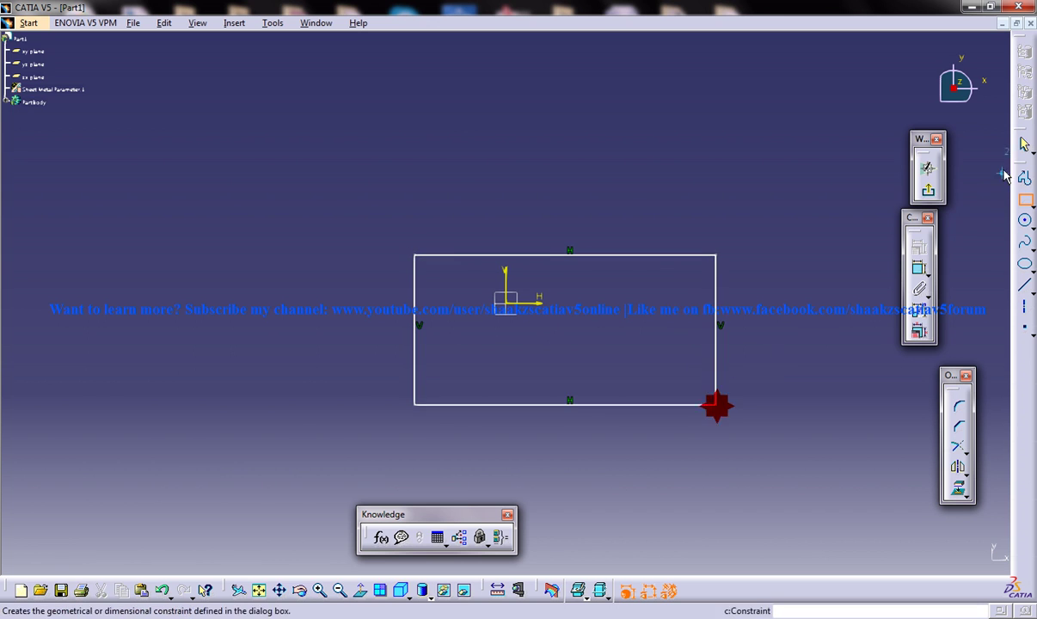
click(928, 190)
Create a flat sheet metal wall from the rectangular sketch.
click(233, 23)
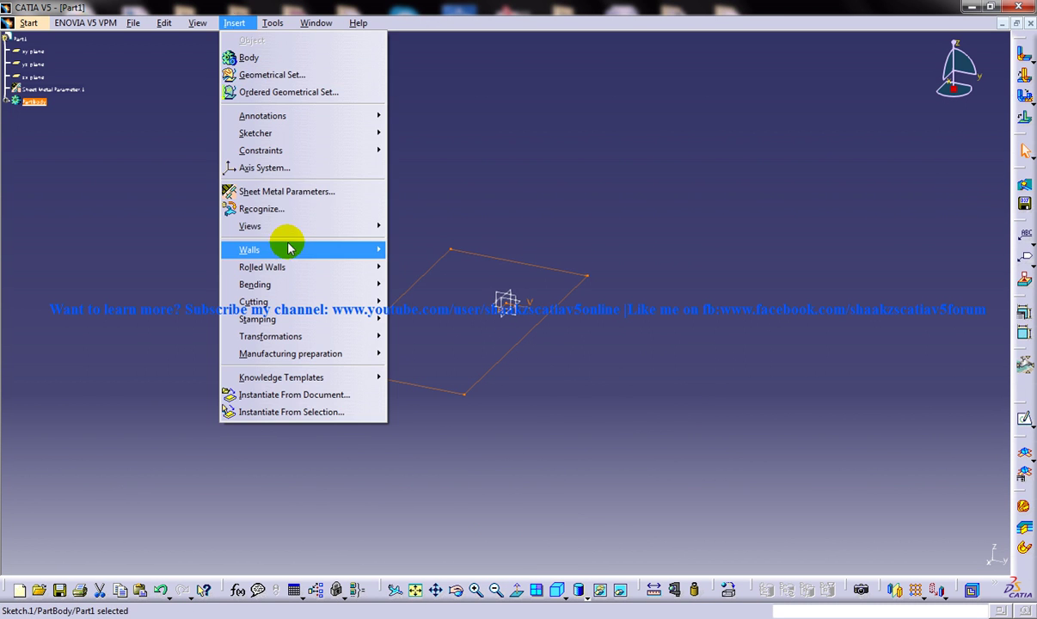
mouse_move(288, 248)
click(415, 249)
click(747, 503)
middle_drag(500, 407, 330, 368)
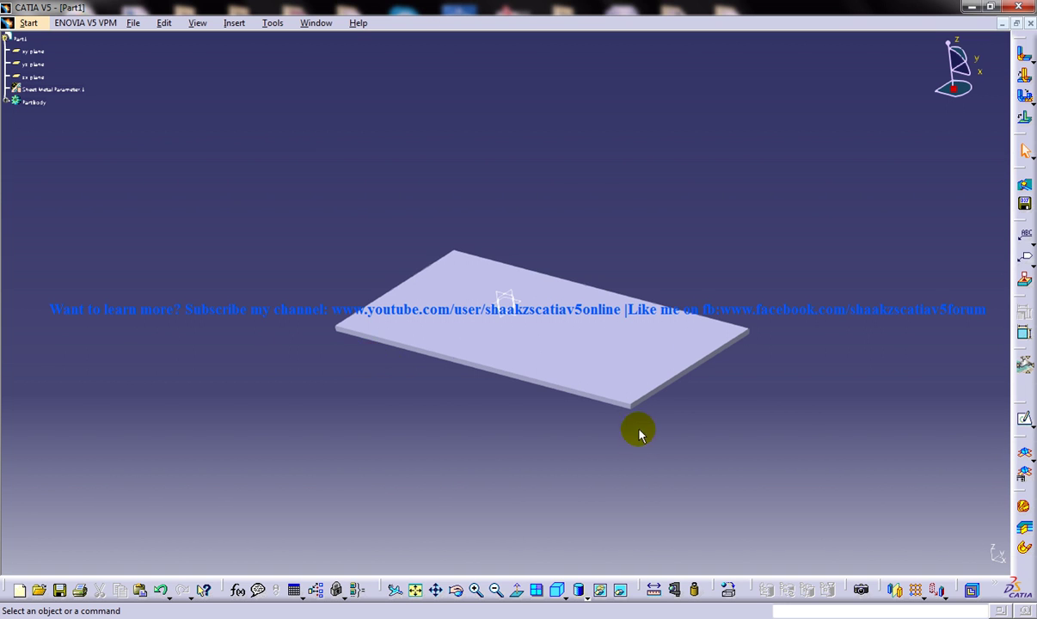
Undock the Transformations and Walls toolbars so that they float over the work area.
middle_drag(636, 426, 682, 335)
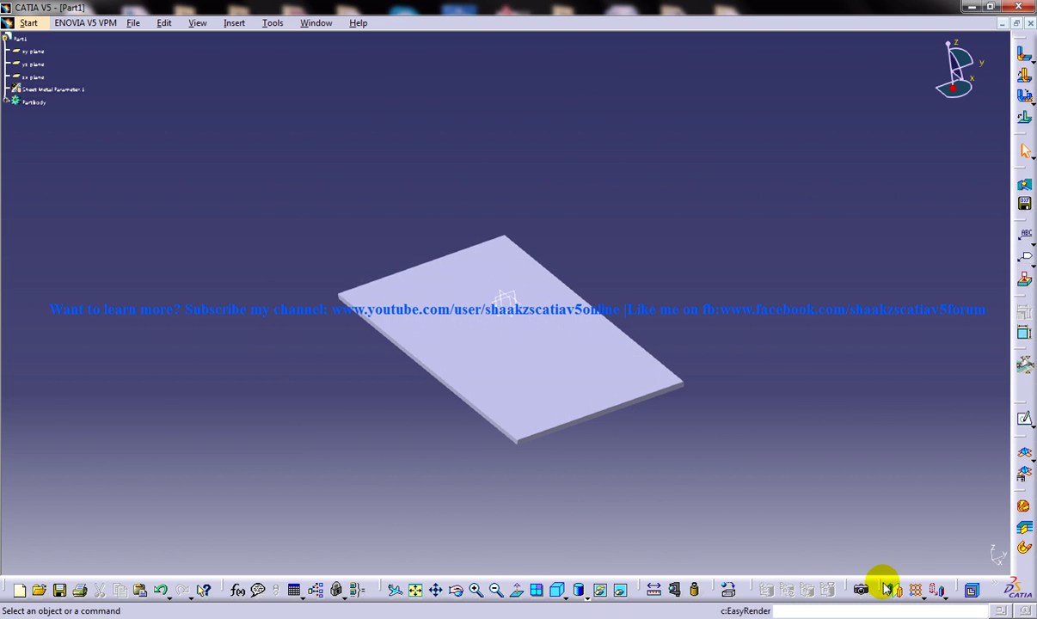
drag(886, 588, 769, 529)
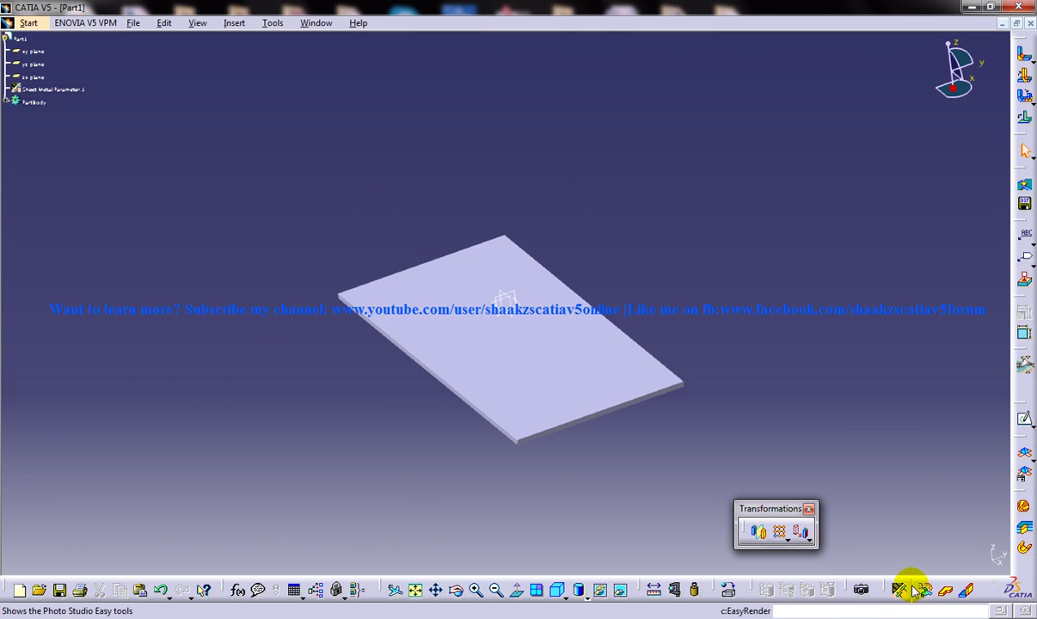
drag(889, 588, 794, 466)
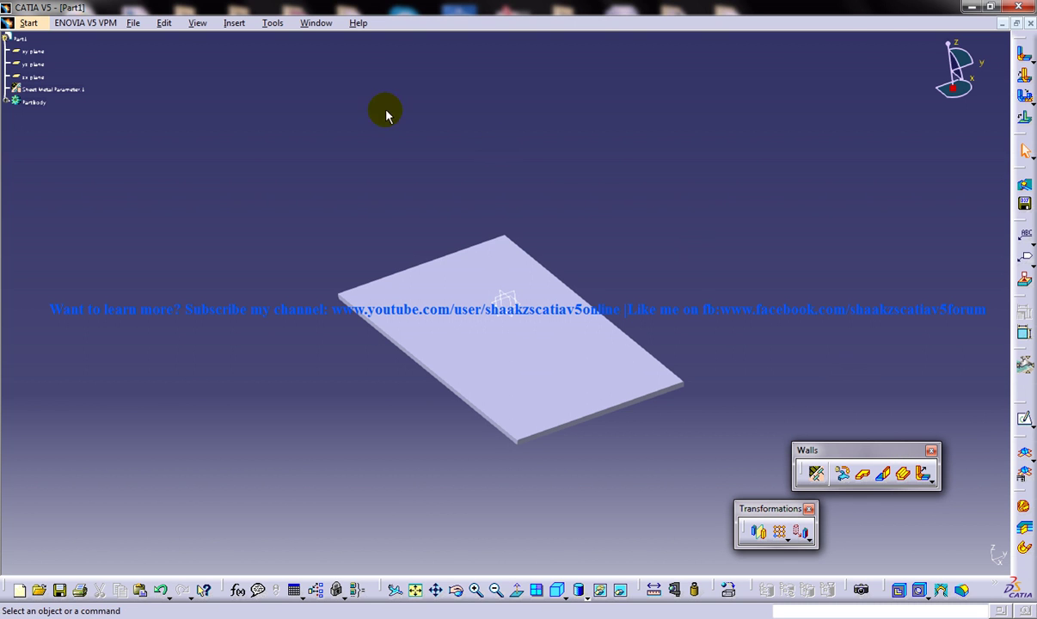
Start a sheet metal extrusion and sketch its profile as an upright rectangle around the origin on the wall's upper face.
click(234, 22)
mouse_move(288, 247)
click(423, 284)
click(423, 283)
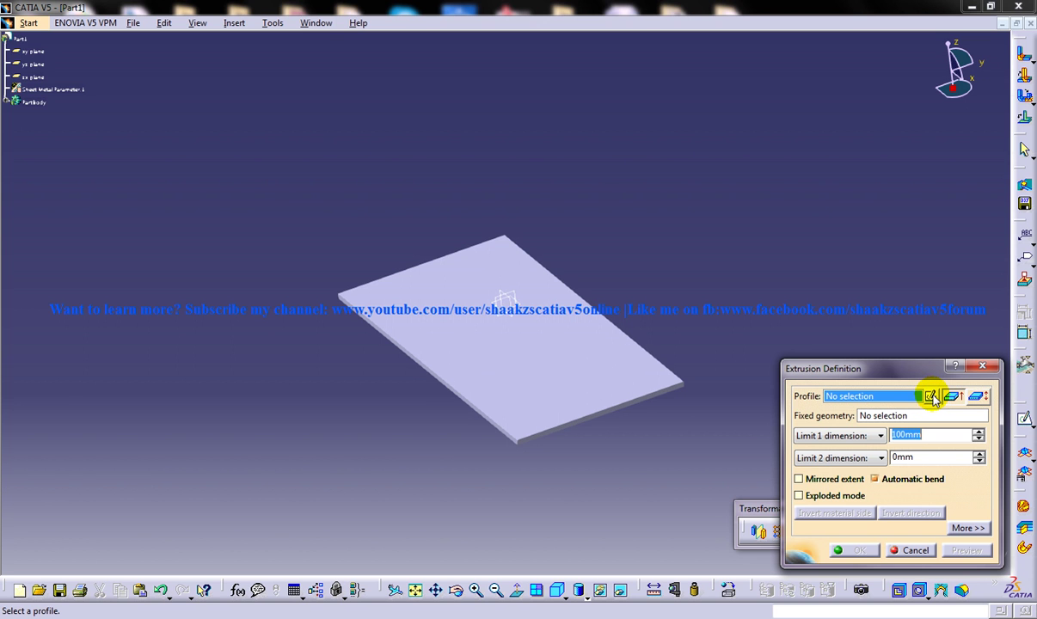
click(933, 397)
click(552, 362)
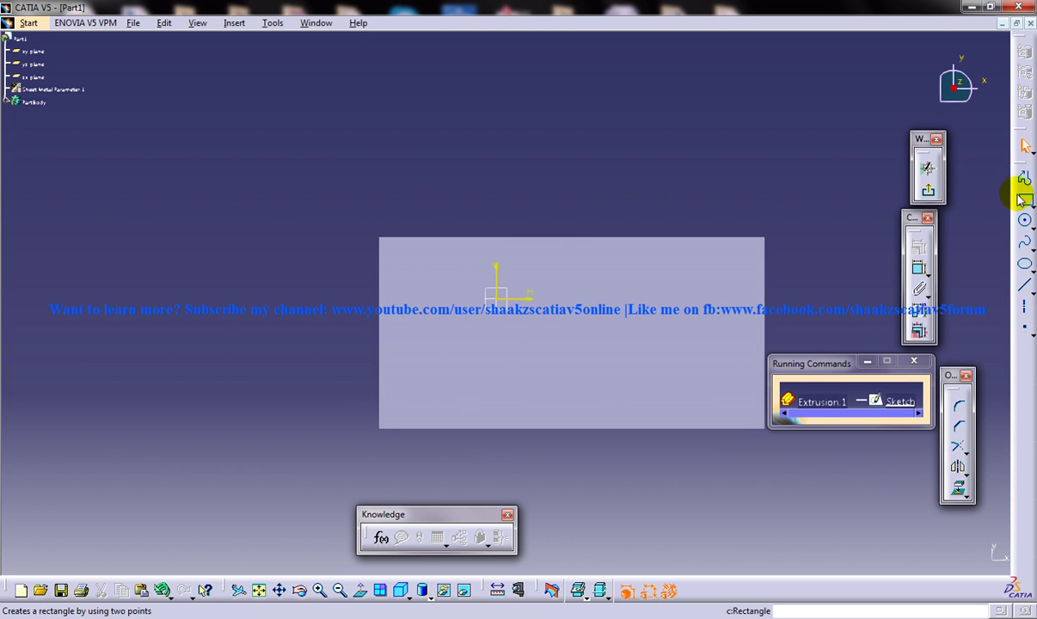
click(1024, 199)
click(450, 264)
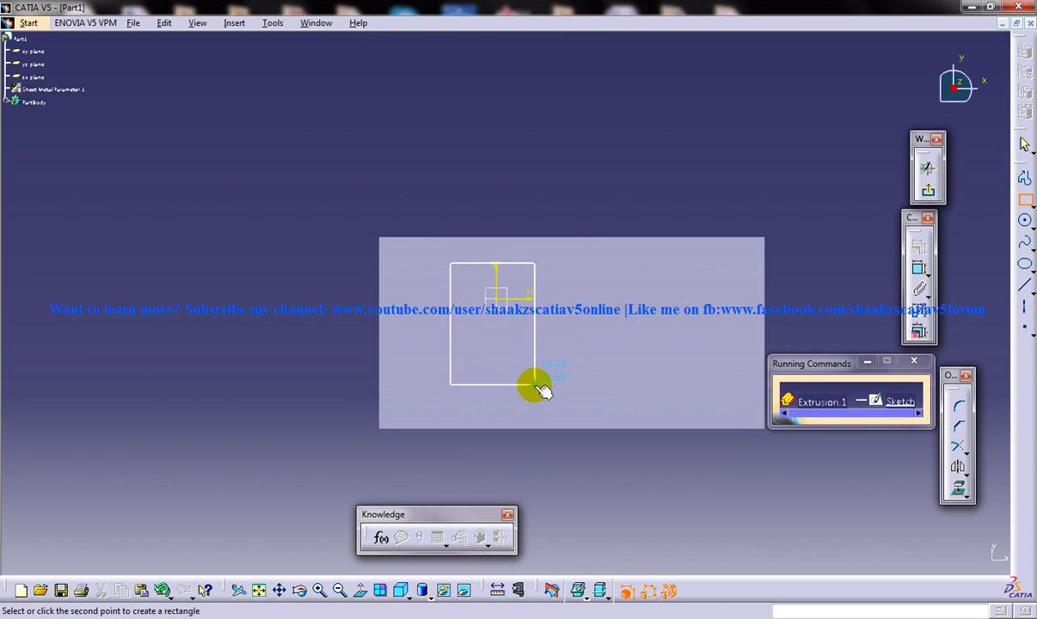
click(534, 395)
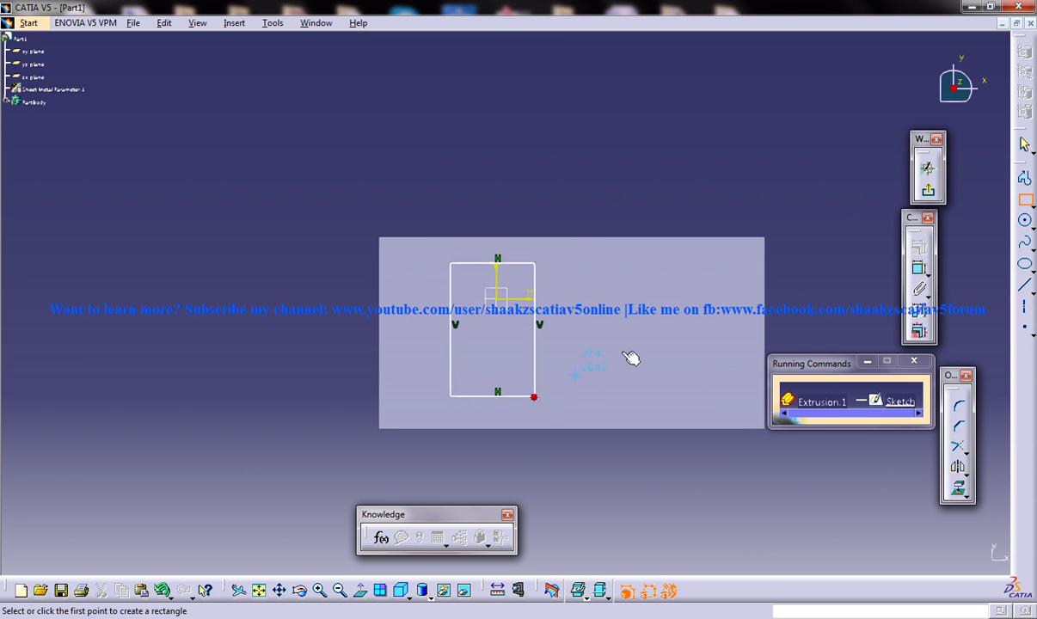
Delete the profile rectangle's right side to leave an open U shape, and finish the sketch.
click(535, 323)
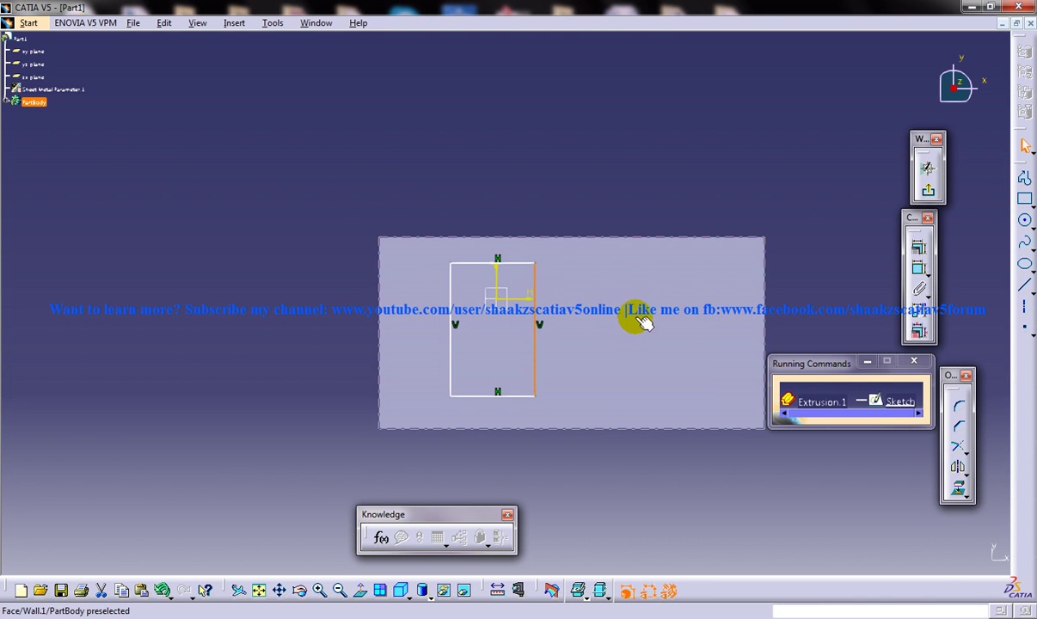
key(Delete)
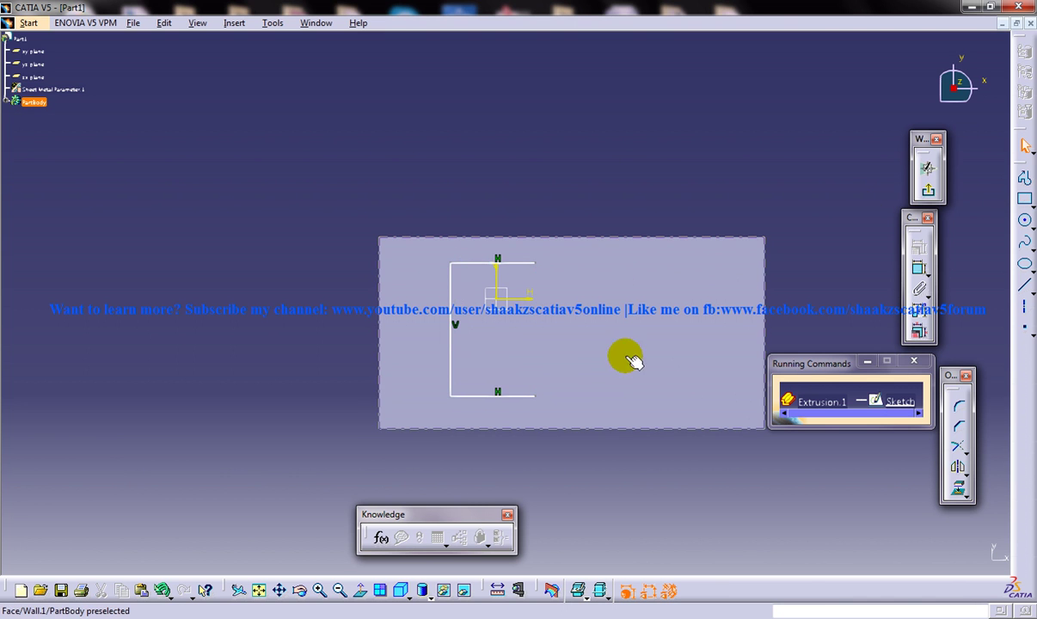
click(929, 195)
Invert the extrusion direction to point above the wall, set the first limit to 24 mm, and preview it.
middle_drag(921, 206, 672, 301)
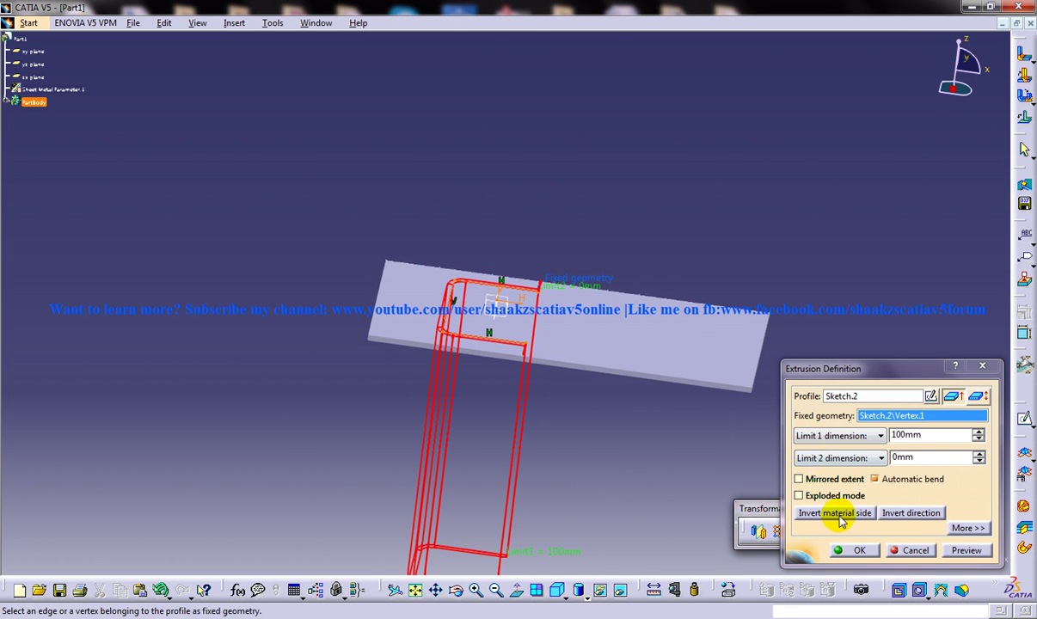
click(893, 512)
middle_drag(777, 472, 580, 194)
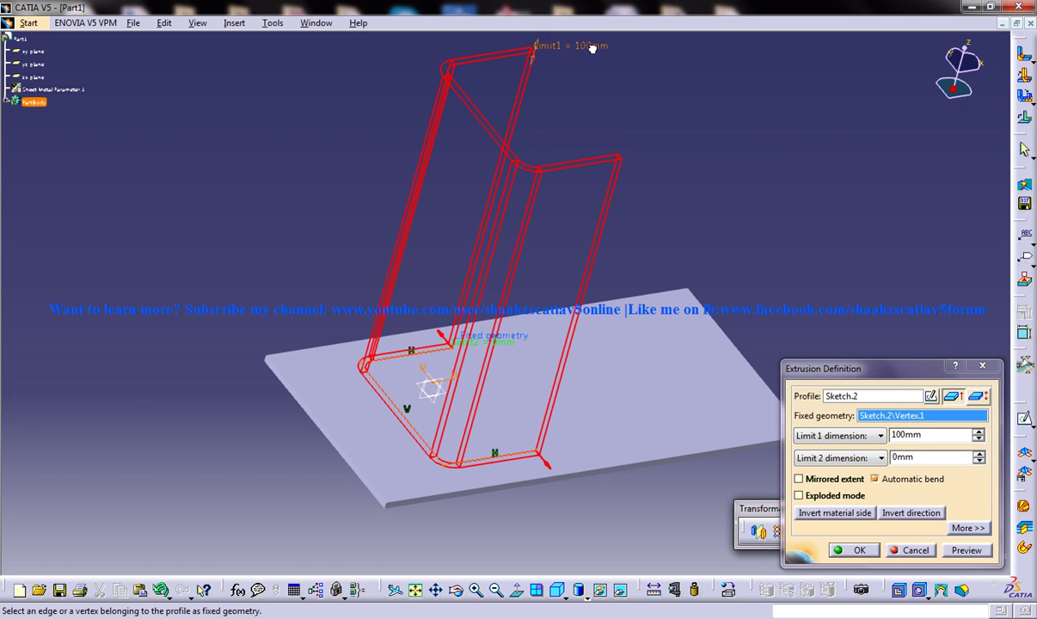
drag(542, 50, 533, 282)
middle_drag(532, 282, 519, 211)
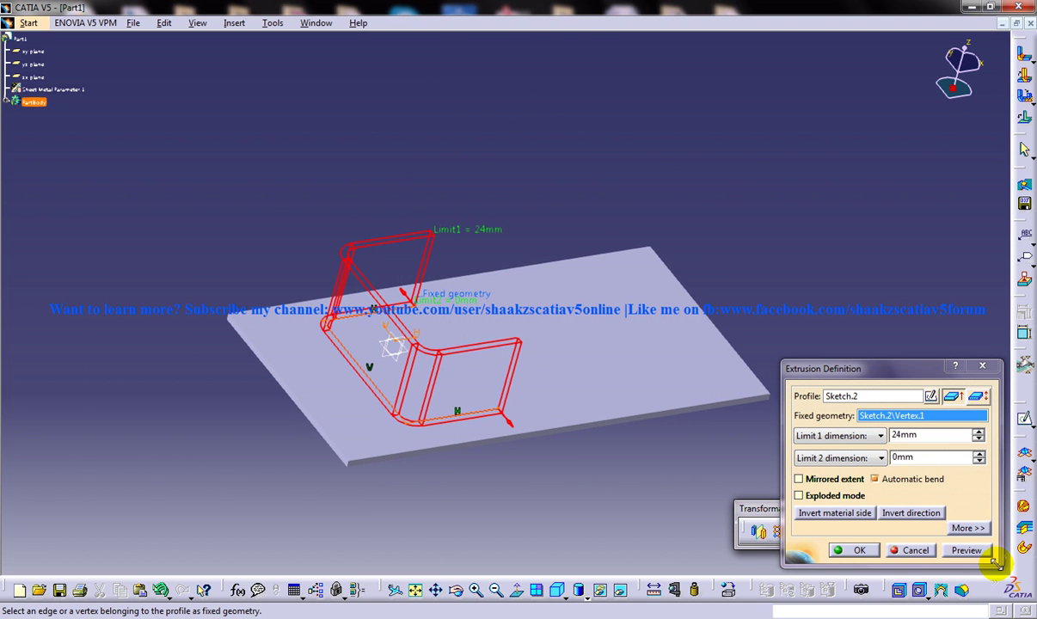
click(966, 551)
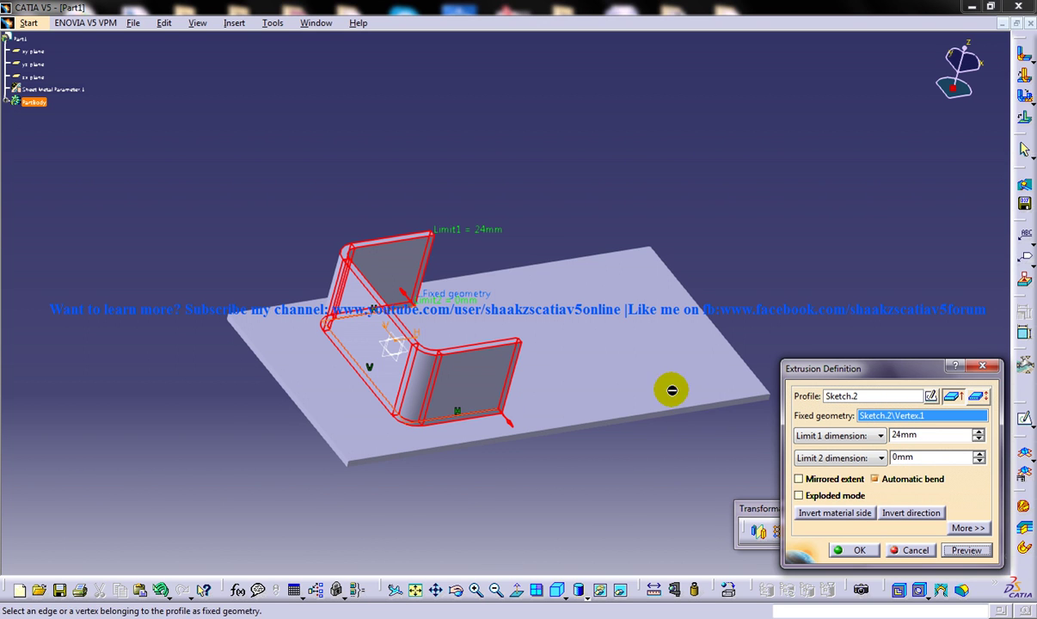
Set the extrusion's second limit dimension to 17 mm.
ctrl+middle_drag(672, 389, 682, 364)
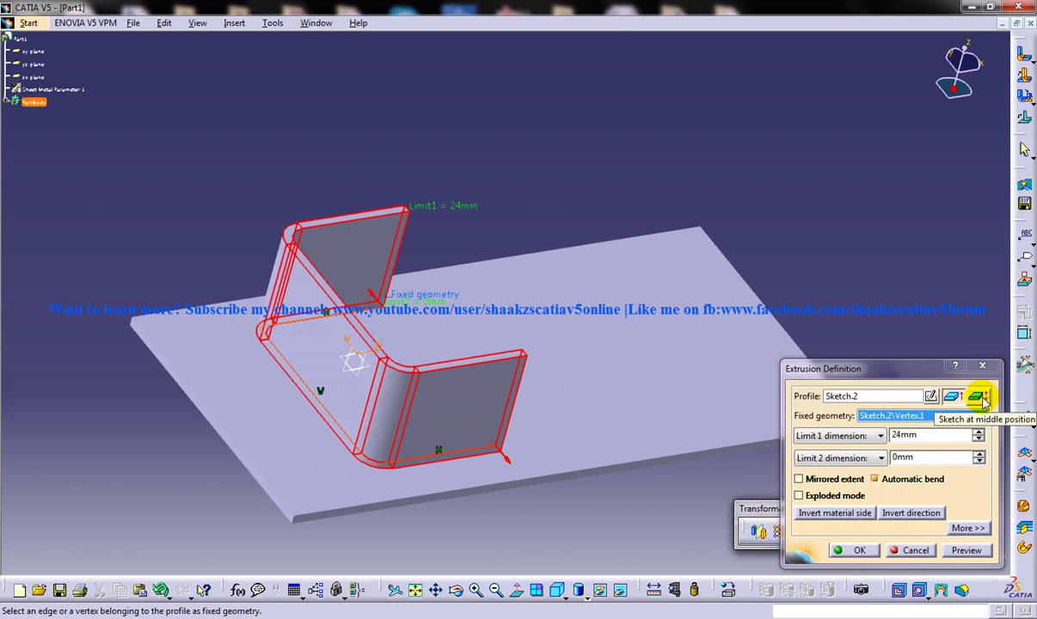
click(980, 456)
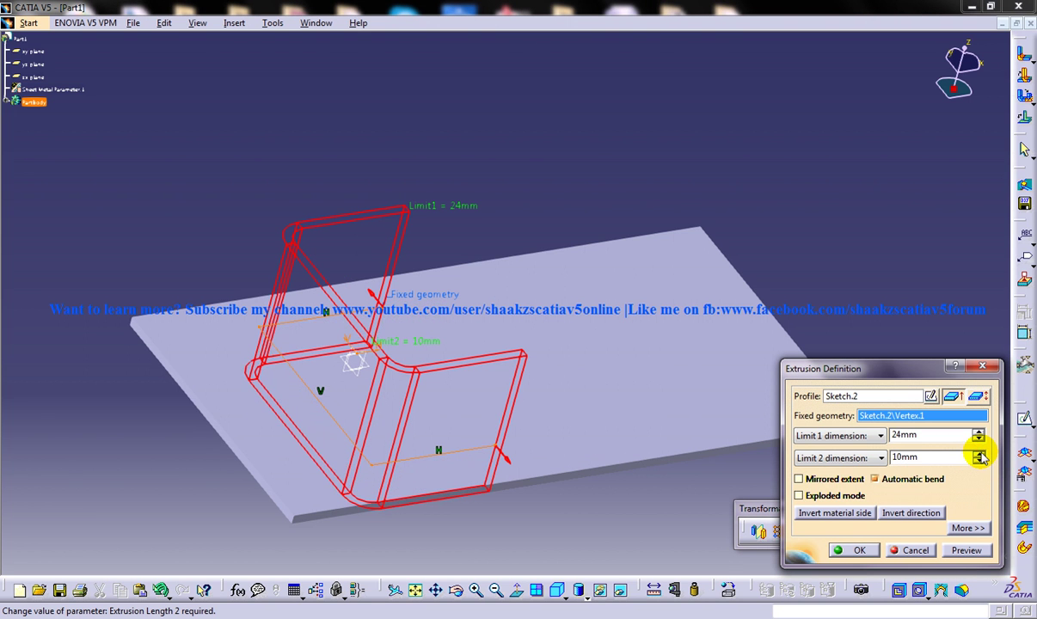
click(979, 455)
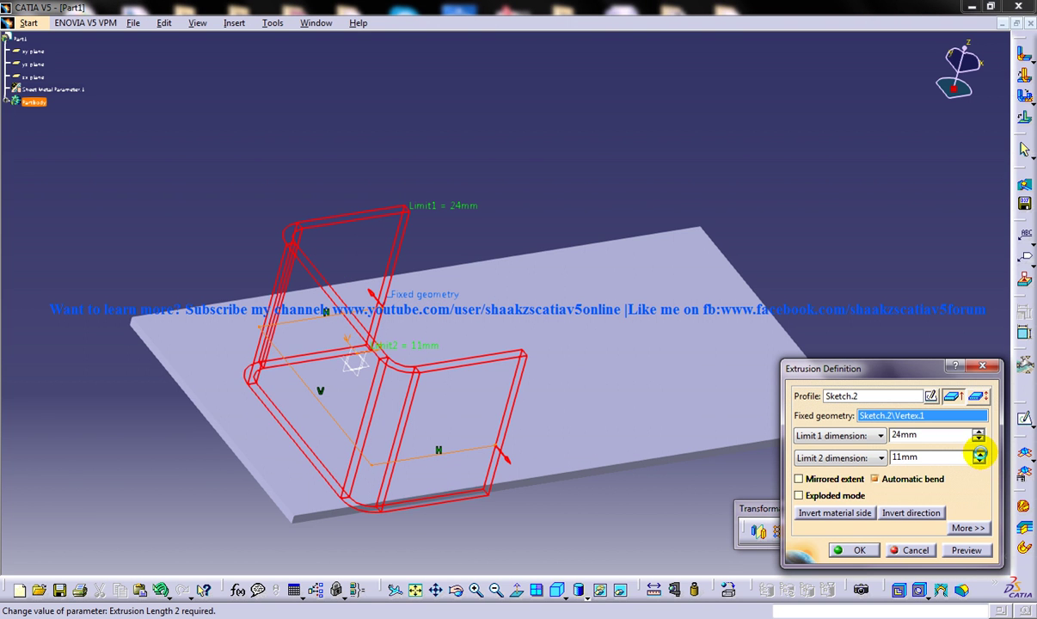
middle_drag(595, 415, 492, 352)
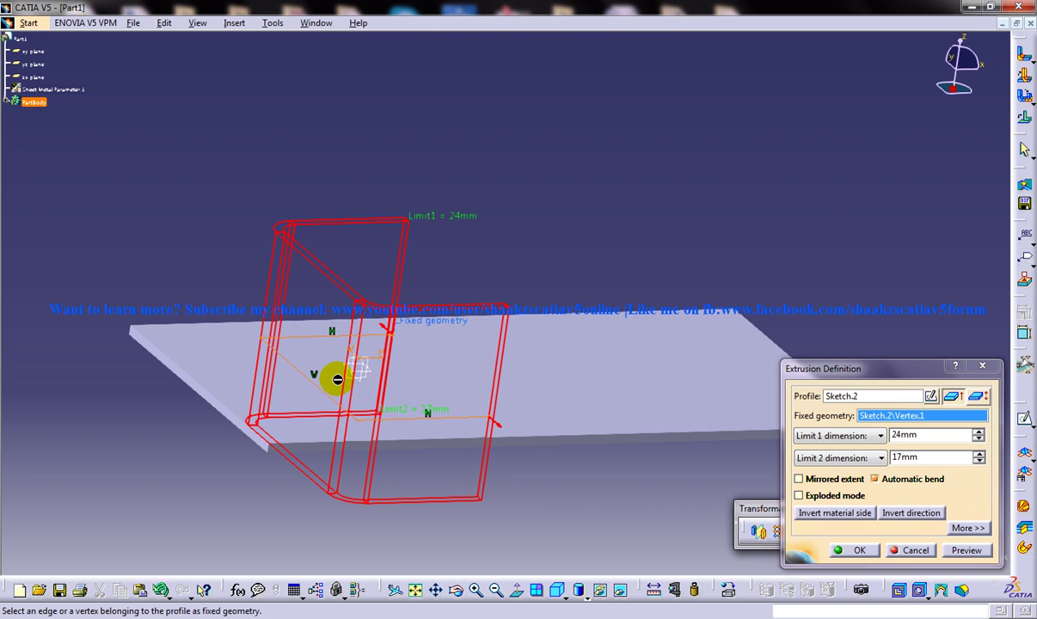
Set the extrusion's first limit up to a new plane offset 34 mm above the xy plane.
click(834, 436)
click(857, 462)
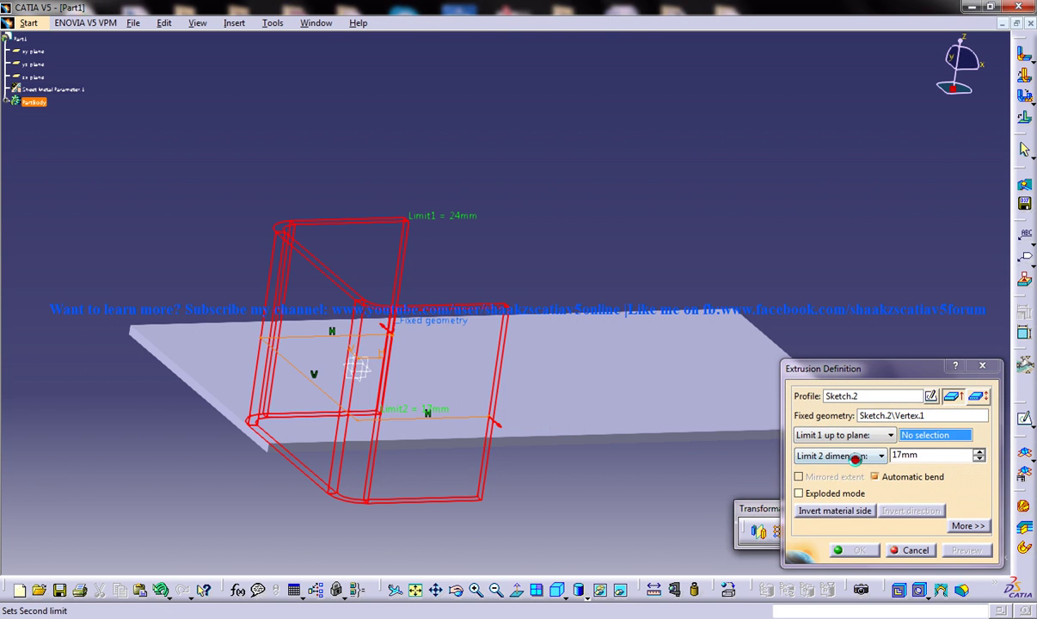
right_click(927, 438)
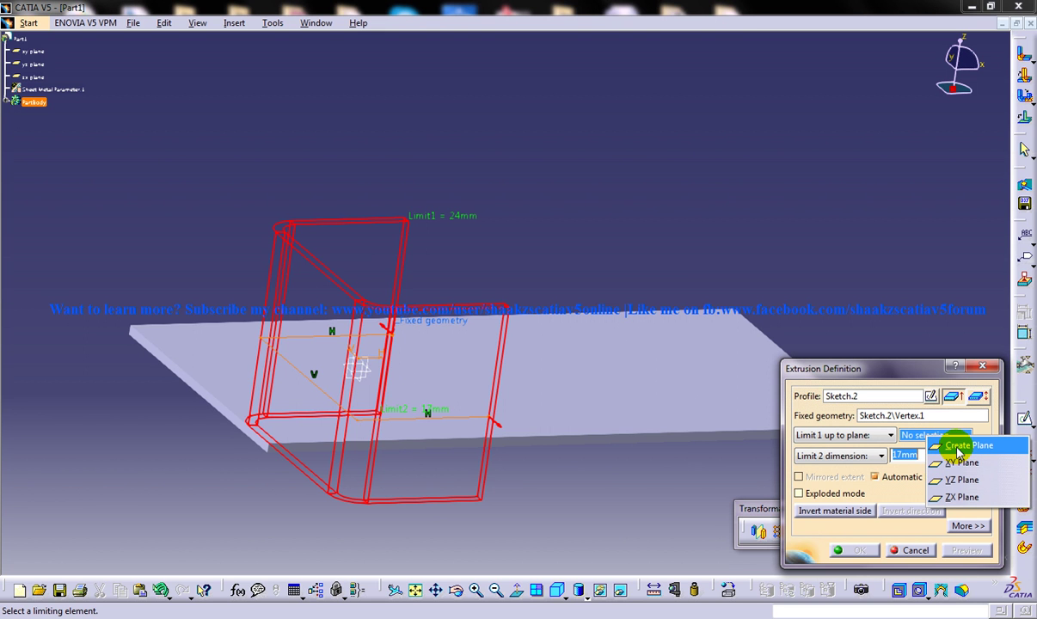
click(963, 446)
click(375, 371)
drag(372, 258, 379, 206)
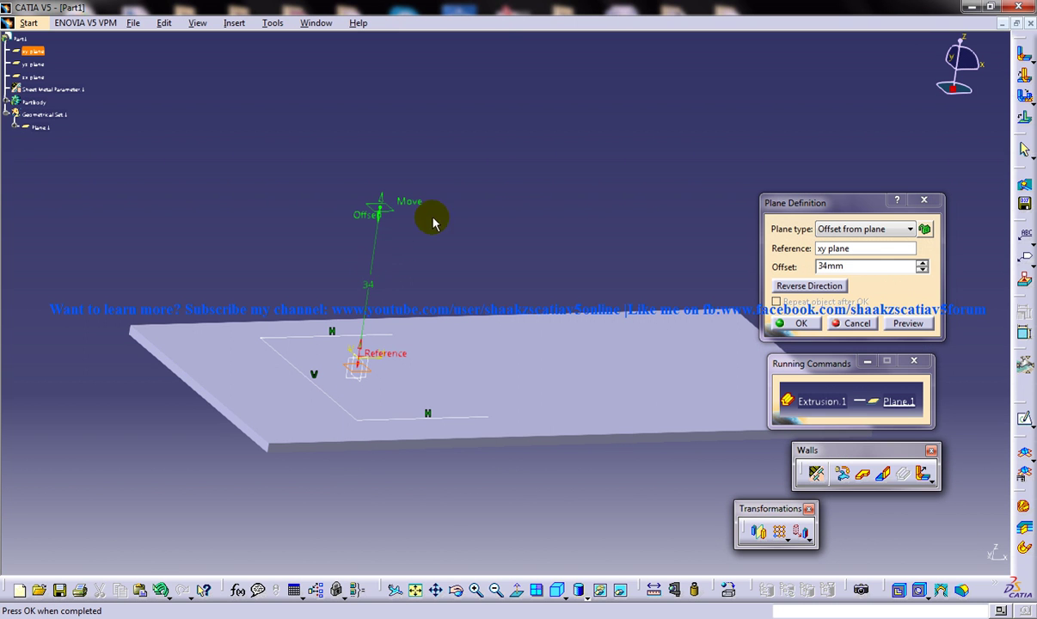
click(796, 324)
Set the extrusion's second limit up to a new plane offset below the xy plane.
middle_drag(474, 223, 451, 241)
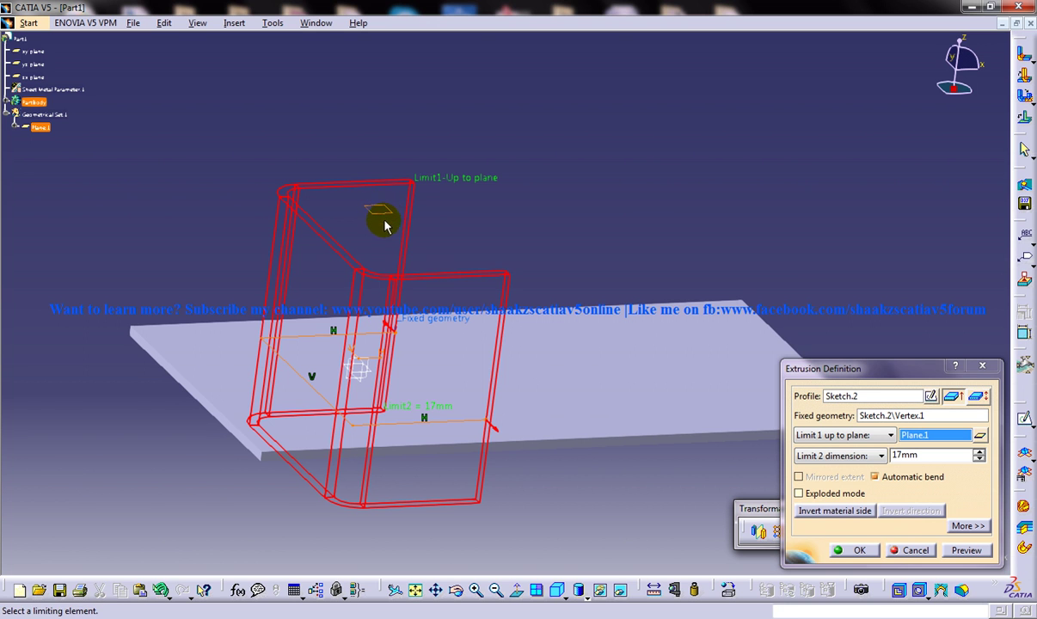
middle_drag(461, 280, 465, 303)
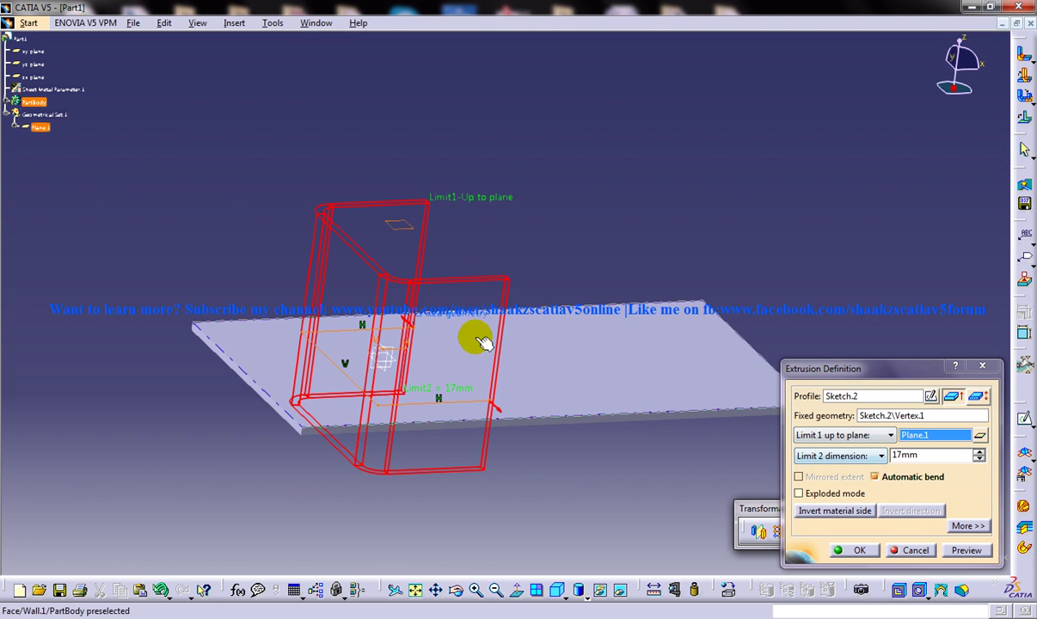
click(879, 457)
click(857, 487)
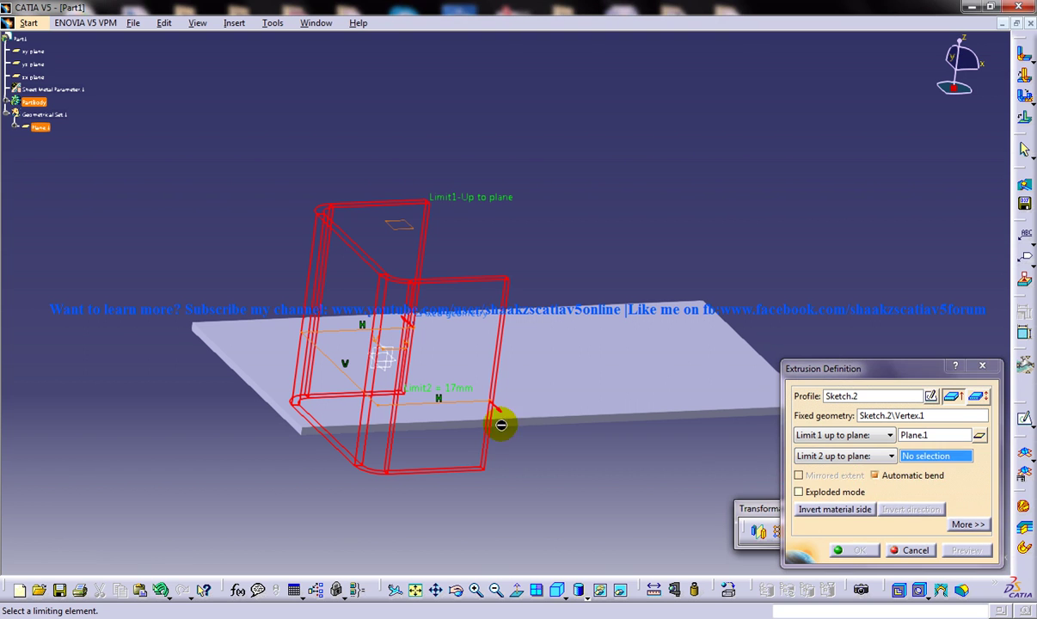
right_click(917, 459)
click(948, 463)
click(402, 365)
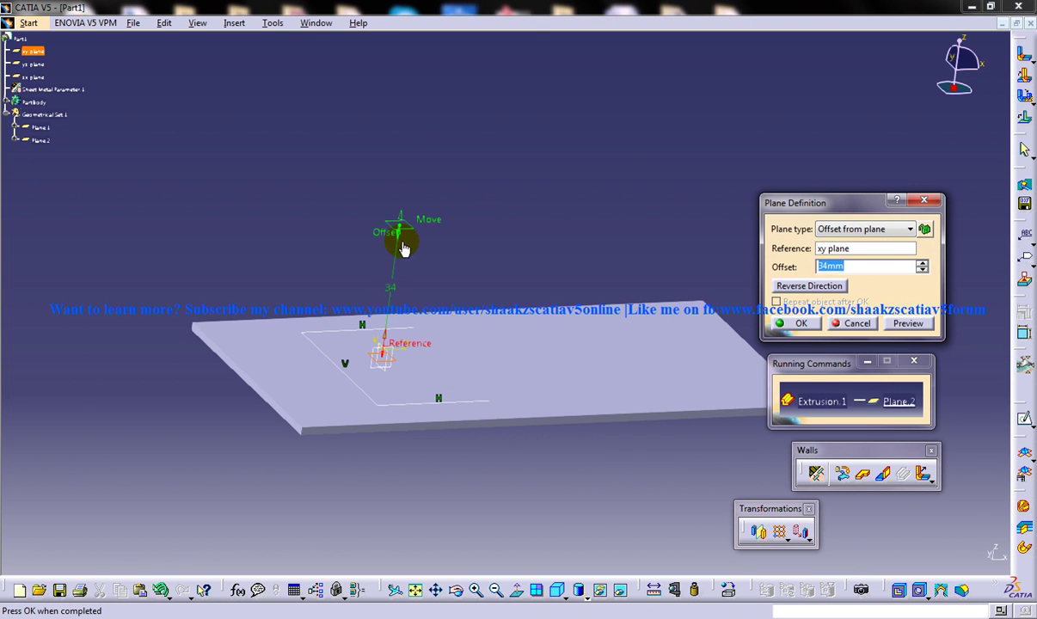
drag(405, 232, 404, 483)
click(794, 323)
middle_drag(476, 433, 512, 404)
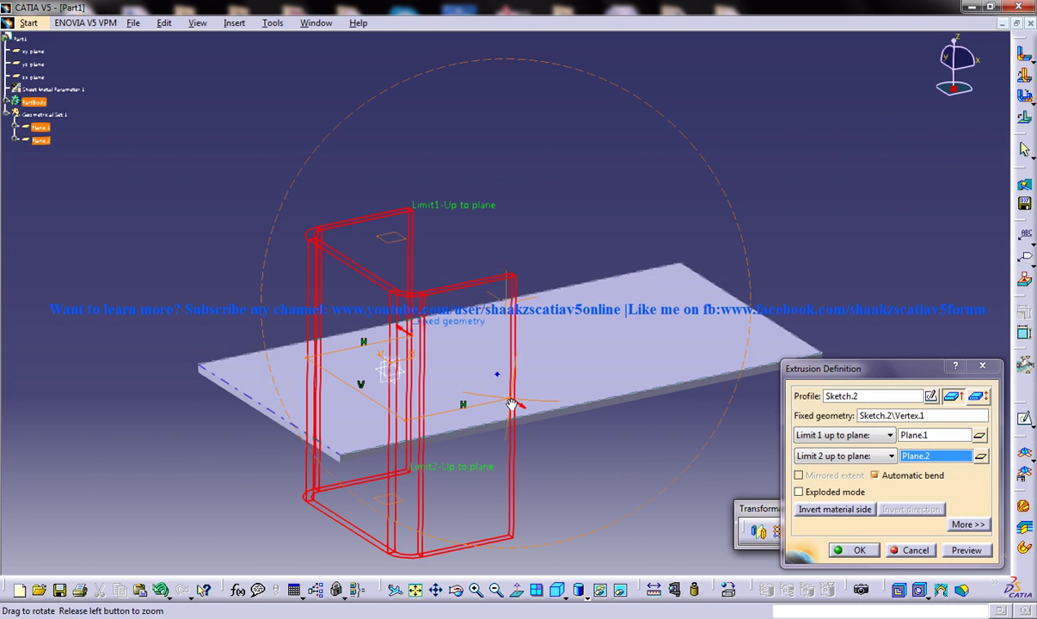
Try the up to surface type for the extrusion's first limit, and return it to up to plane on the upper offset plane.
click(890, 435)
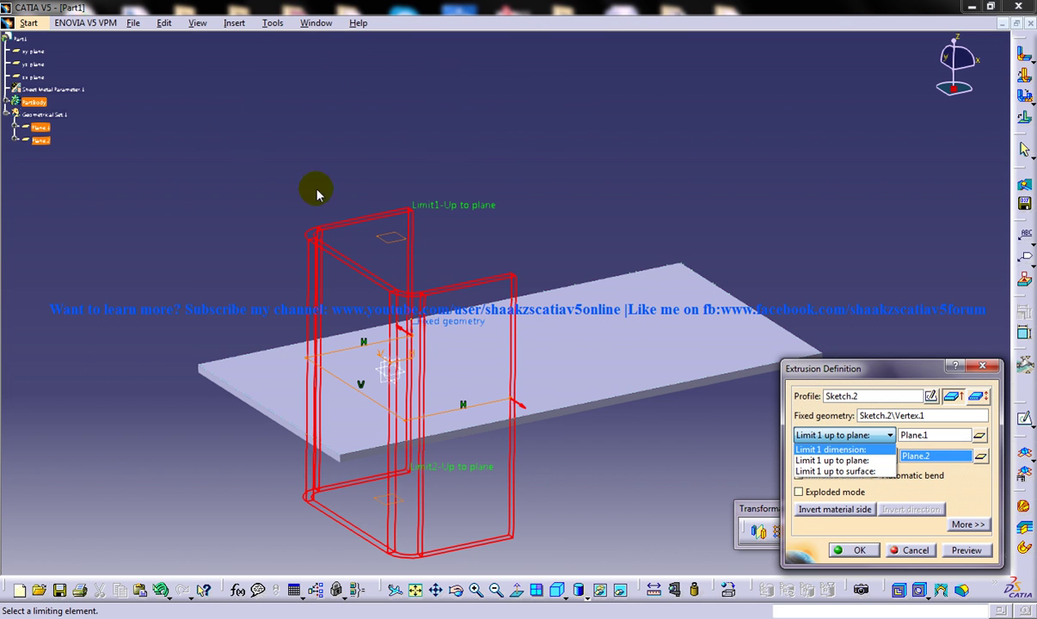
click(813, 472)
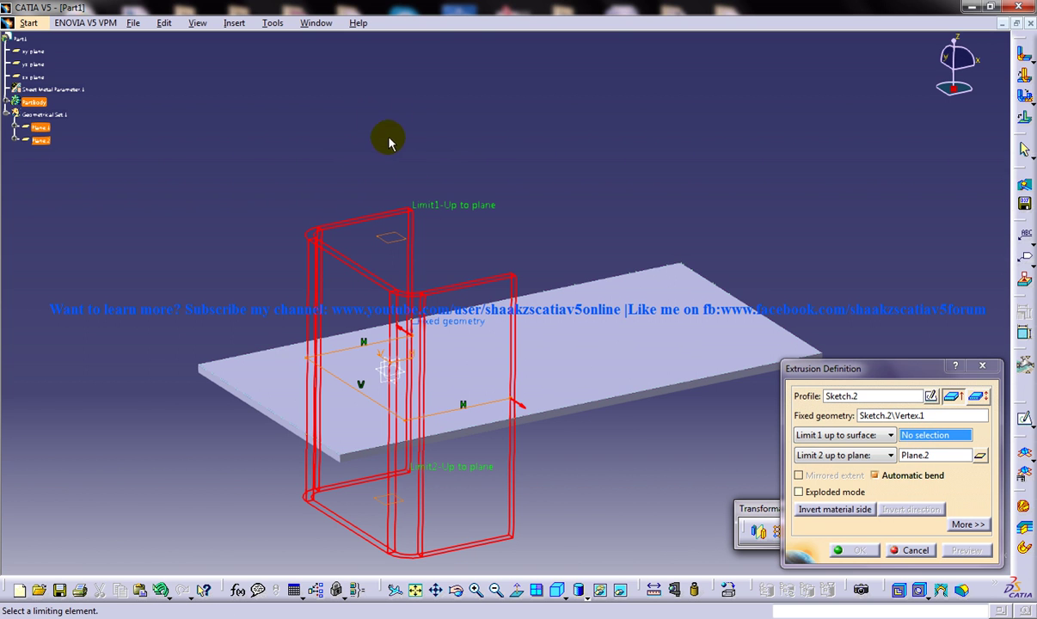
click(847, 436)
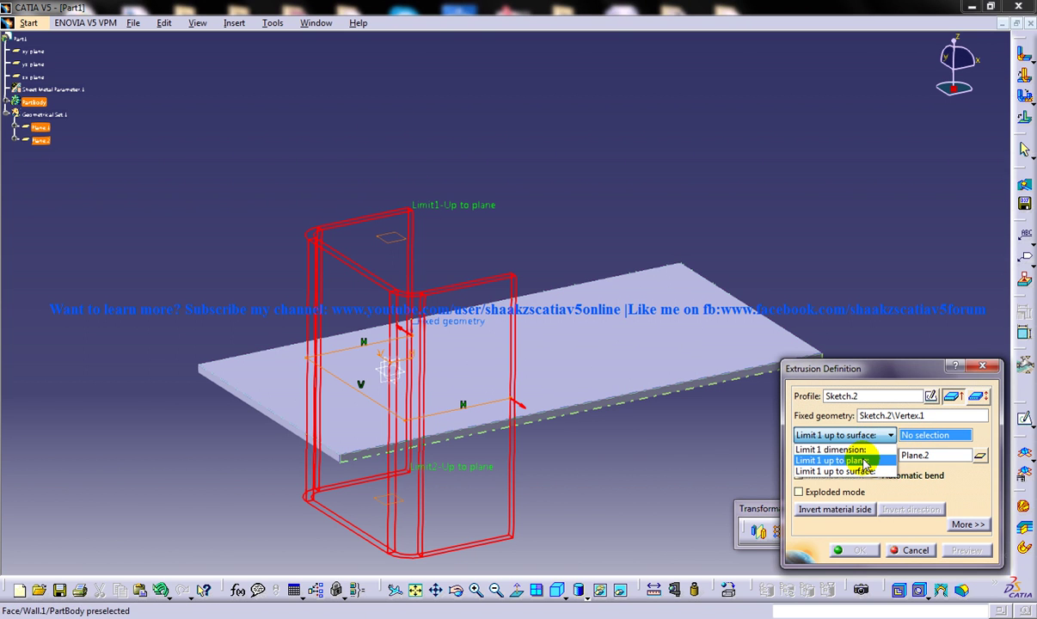
click(864, 462)
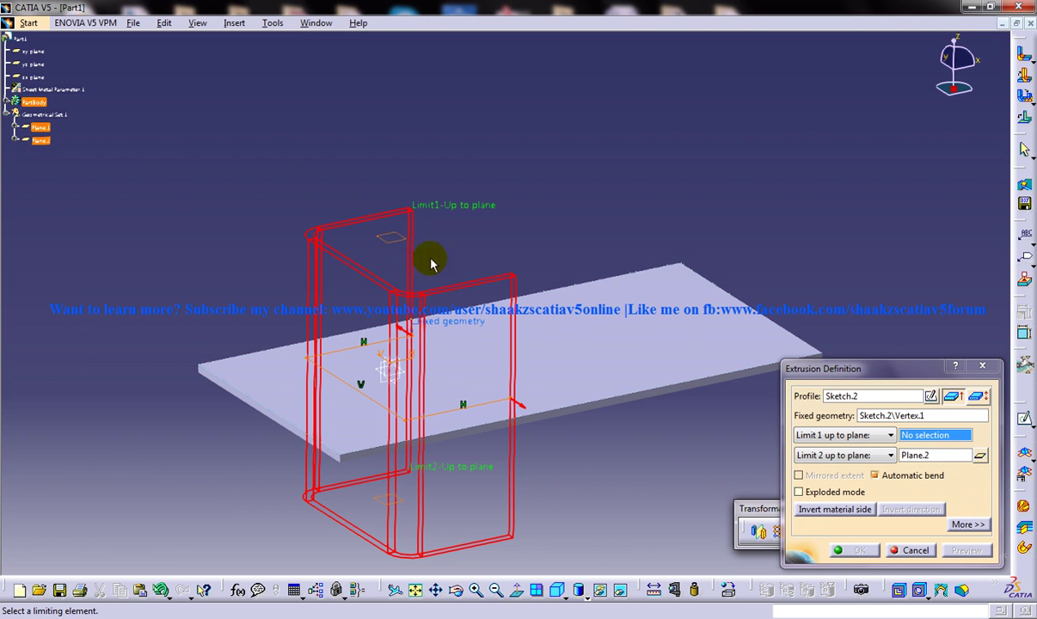
click(392, 238)
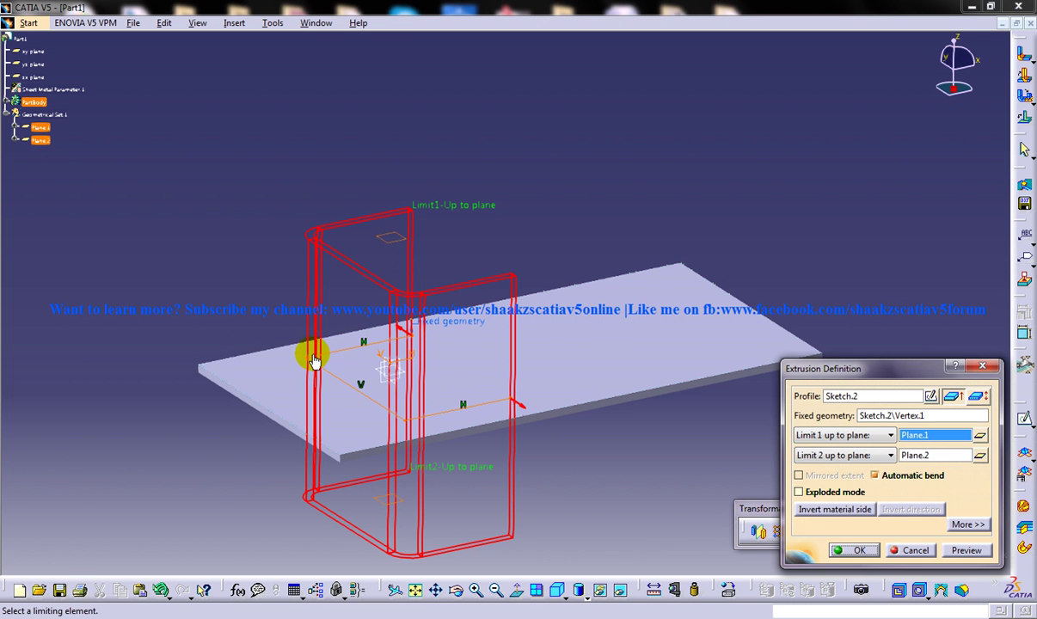
Switch both the first and second extrusion limits back to the dimension type.
middle_drag(461, 370, 523, 456)
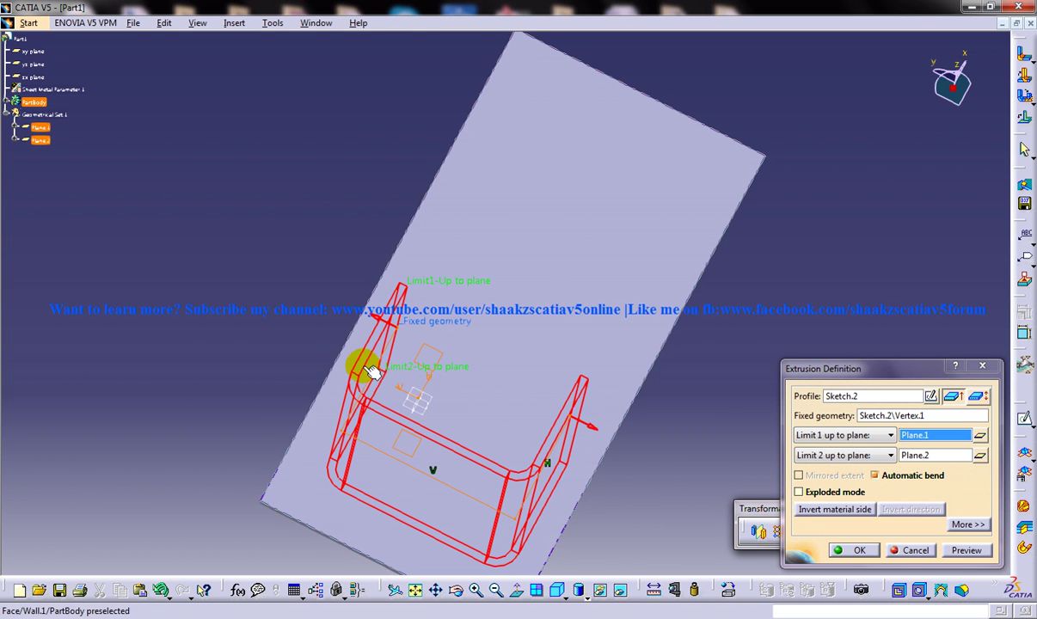
middle_drag(383, 372, 363, 440)
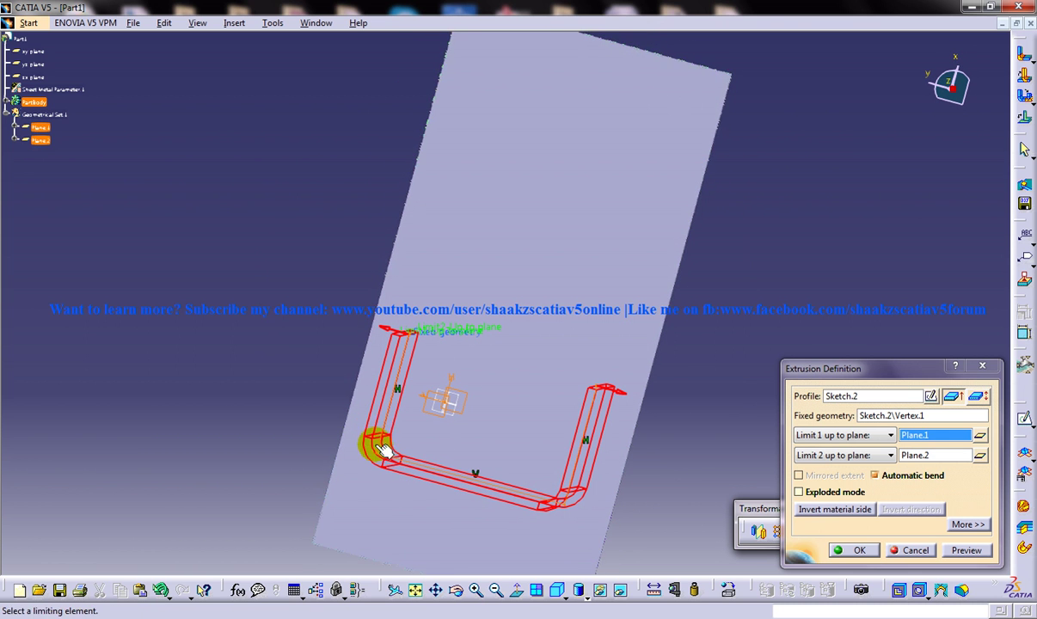
middle_drag(386, 465, 435, 338)
middle_drag(384, 401, 467, 360)
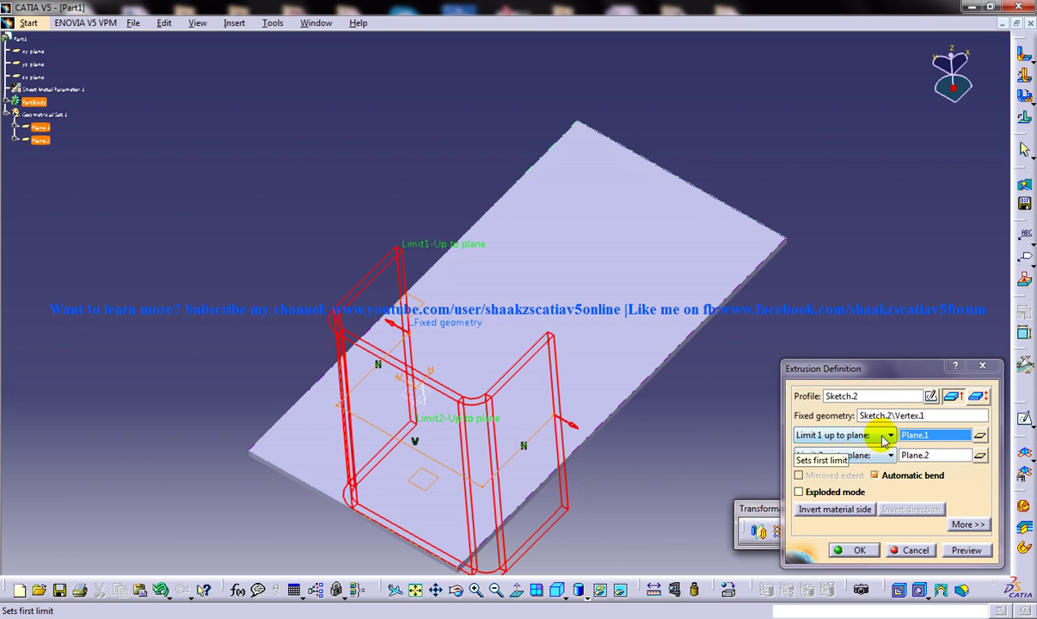
click(838, 435)
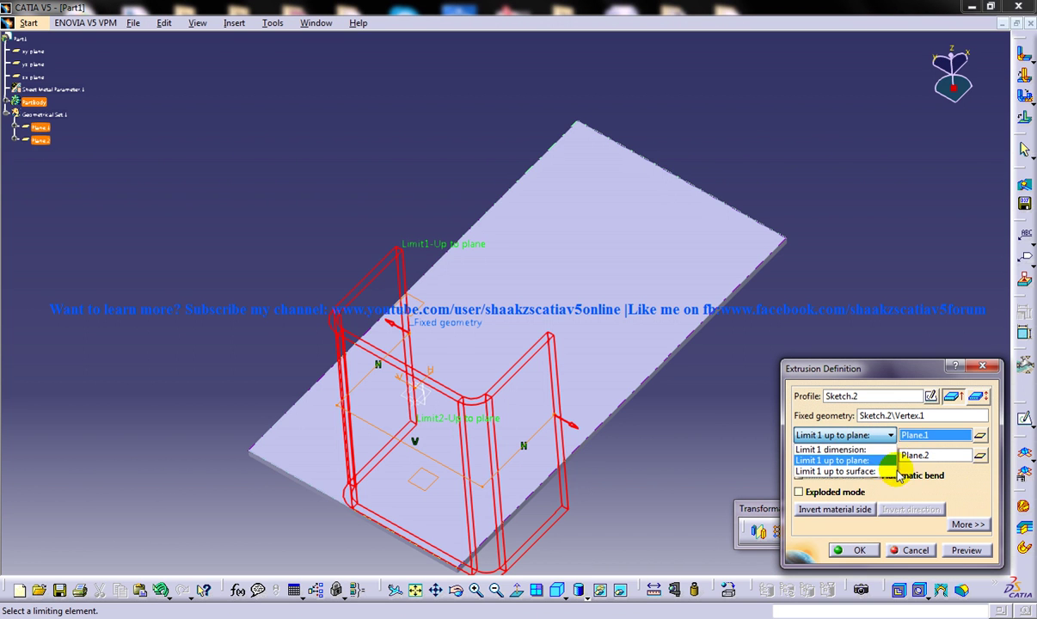
click(852, 461)
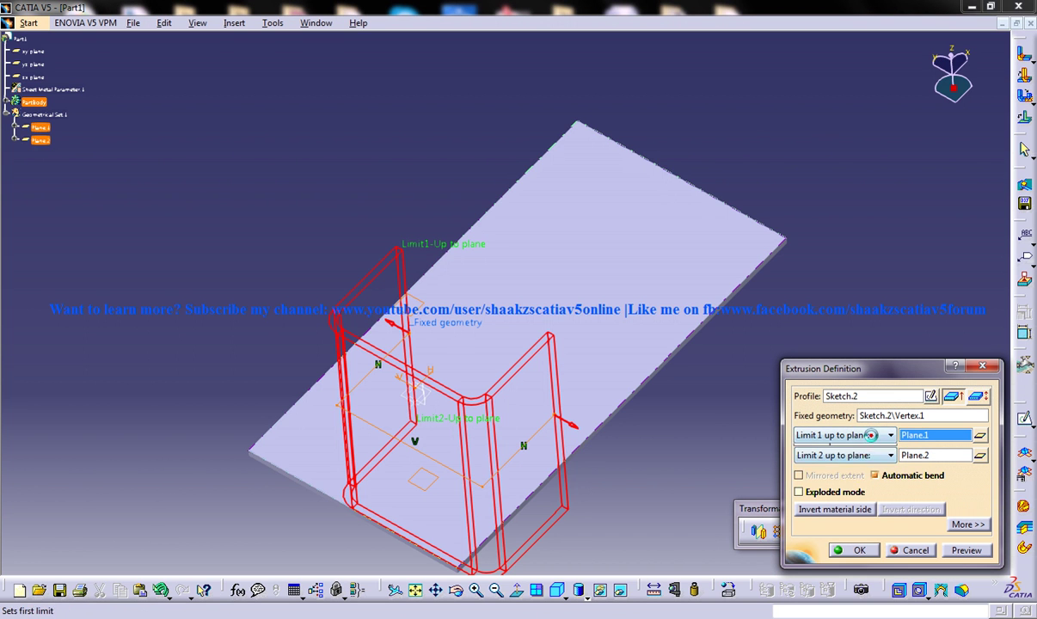
click(810, 435)
click(845, 449)
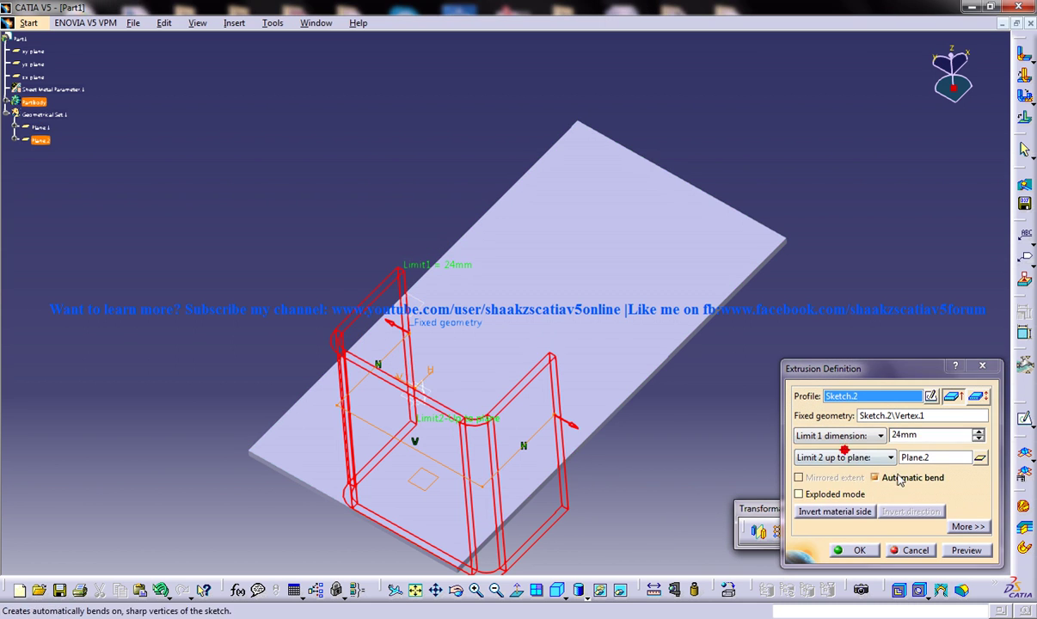
click(821, 457)
click(860, 470)
Enable mirrored extent for the extrusion and set its first limit to 19 mm.
click(799, 480)
middle_drag(585, 452, 524, 425)
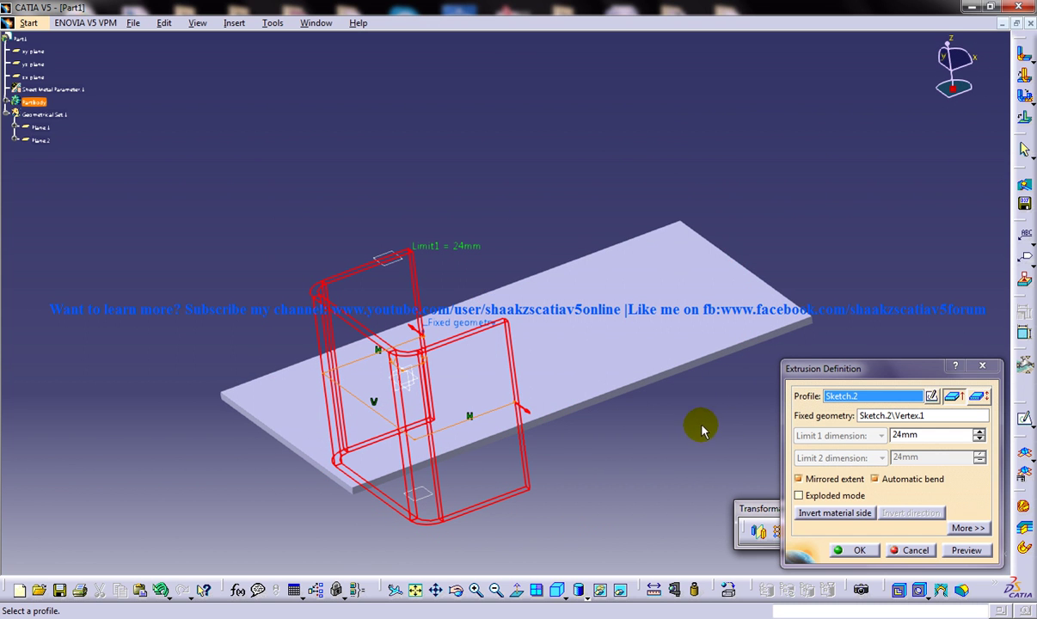
mouse_move(455, 232)
mouse_down()
mouse_move(452, 190)
mouse_move(475, 303)
mouse_move(472, 260)
mouse_move(446, 245)
mouse_up()
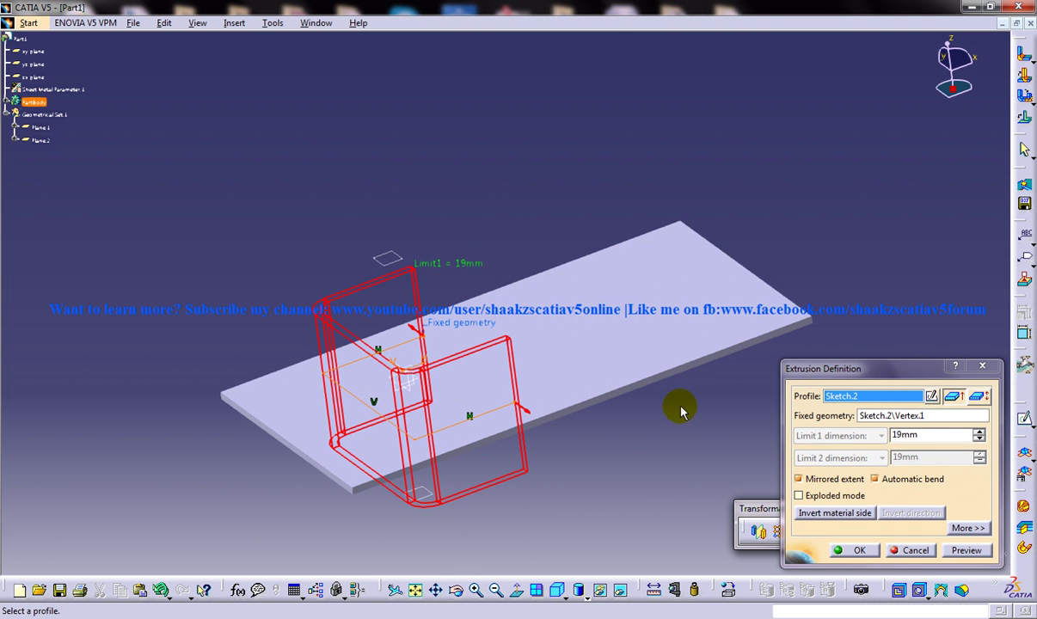
Flip the extrusion's material side back and forth, leaving the thickness on the inside of the U-shaped profile.
click(850, 515)
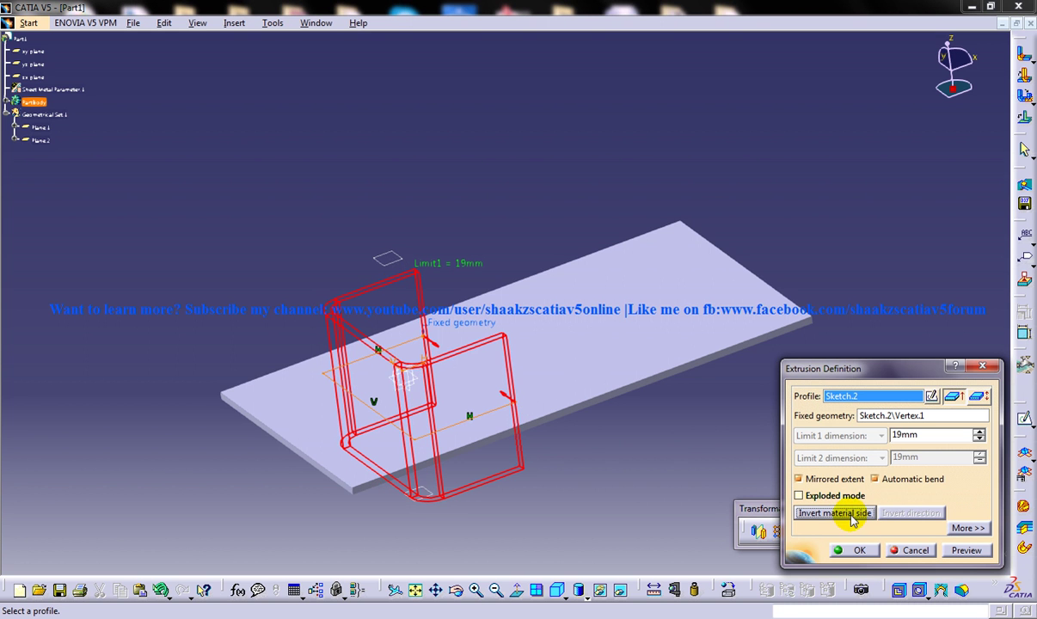
middle_drag(679, 465, 493, 278)
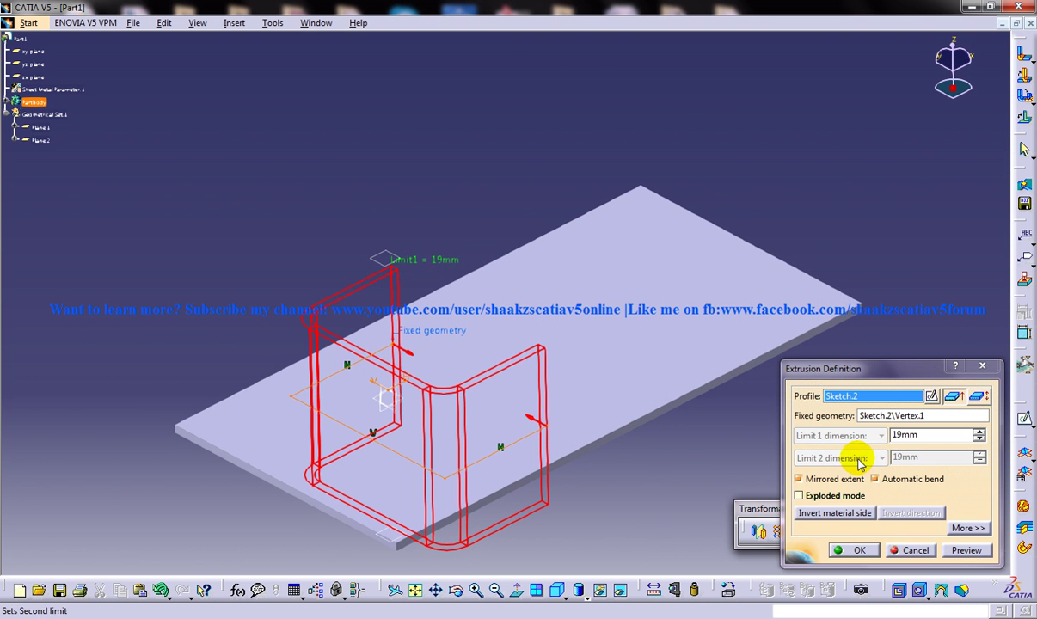
click(848, 515)
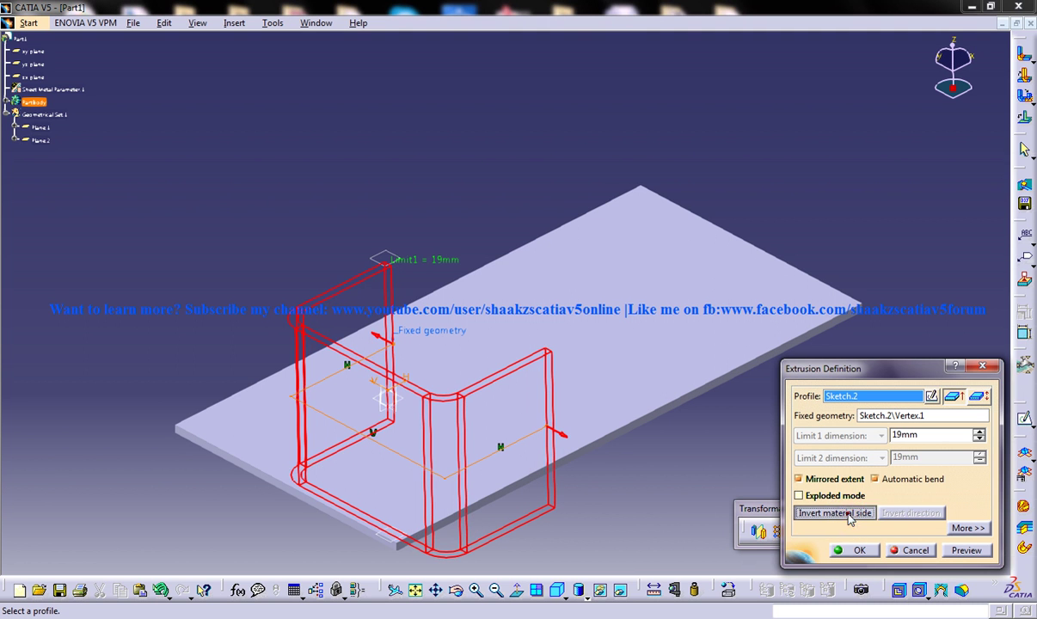
mouse_move(567, 345)
middle_down()
mouse_move(401, 295)
mouse_move(479, 502)
mouse_move(481, 479)
mouse_move(555, 458)
middle_up()
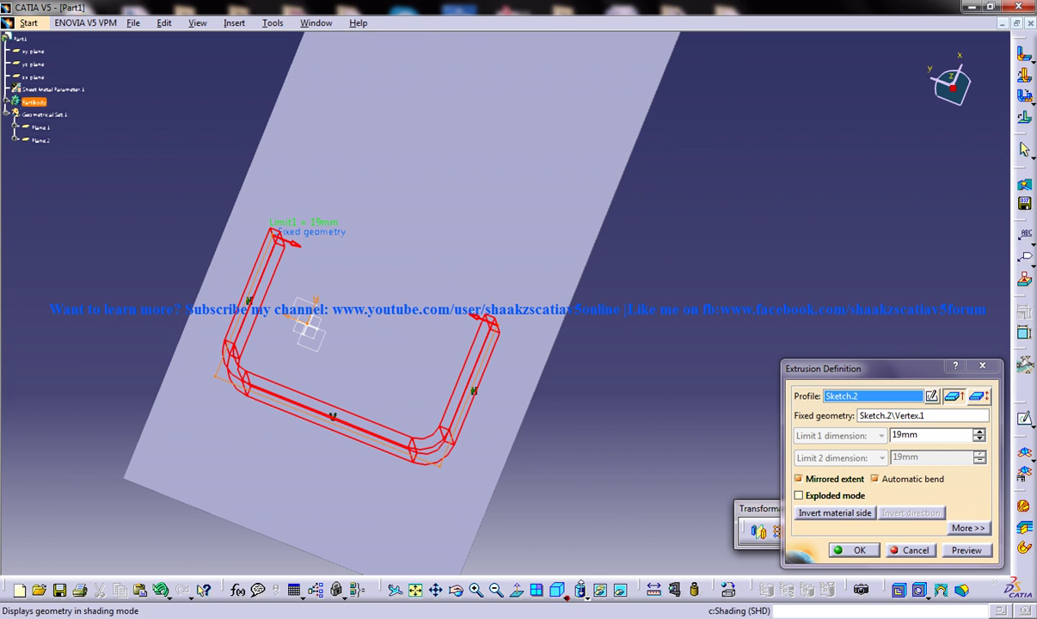
Show the standard top view and flip the material side outside the U-shaped profile and back inside.
click(581, 591)
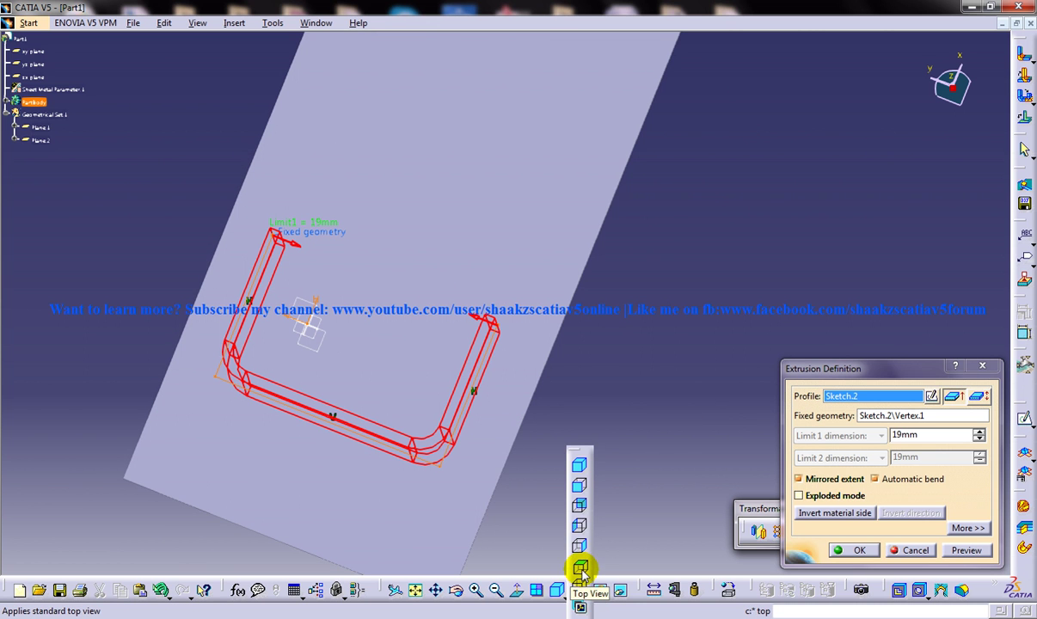
click(590, 571)
mouse_move(578, 320)
middle_down()
mouse_move(549, 280)
mouse_move(504, 279)
mouse_move(602, 361)
middle_up()
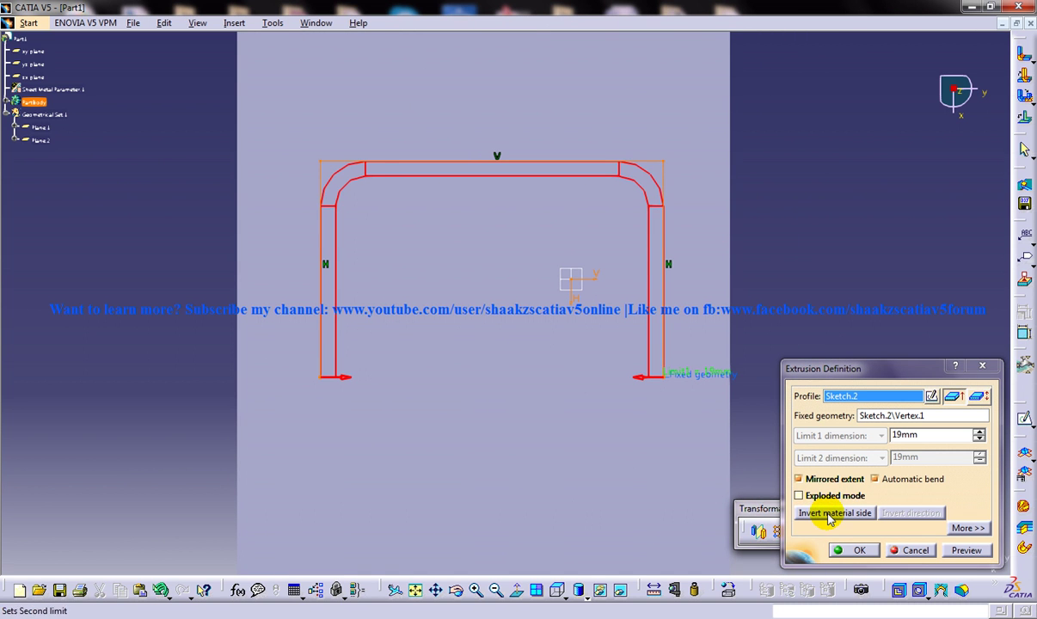
click(828, 513)
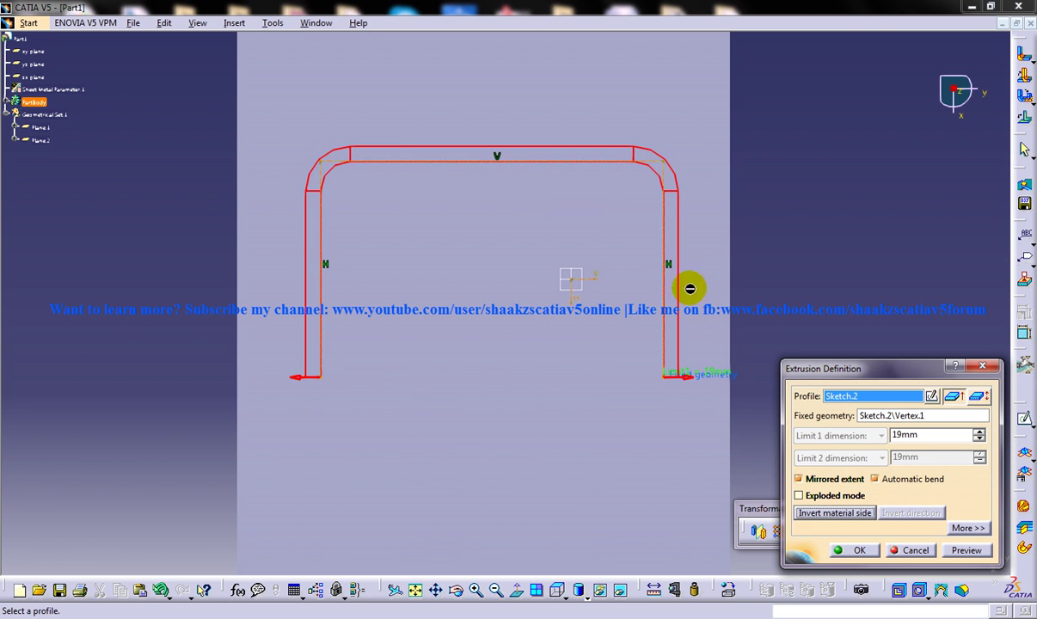
click(847, 512)
Expand the additional extrusion options and examine the local KFactor bend geometry and tears settings.
middle_drag(516, 435, 456, 358)
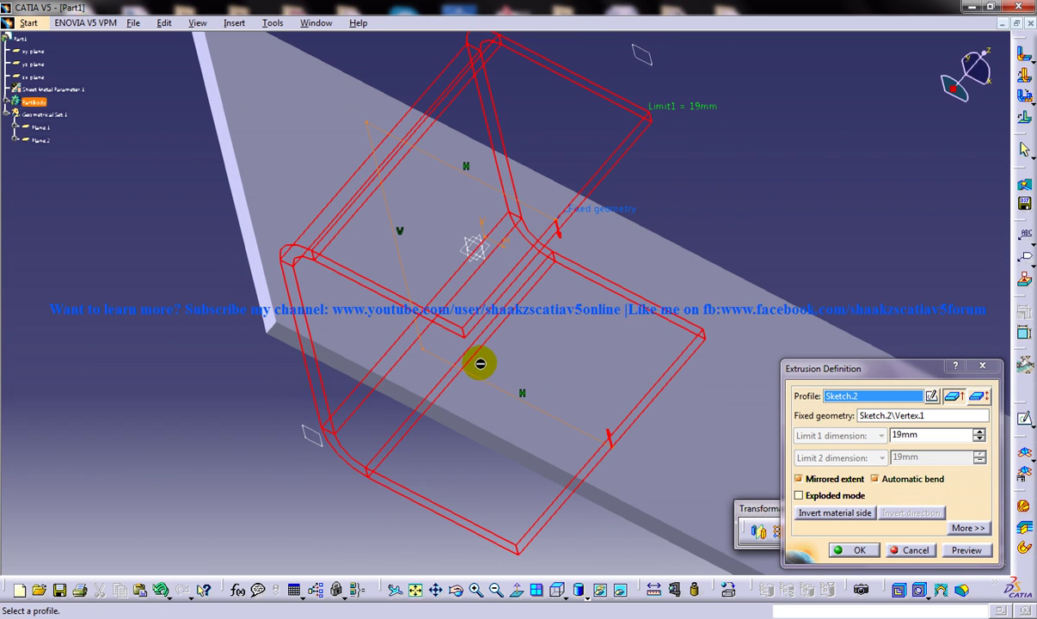
middle_drag(546, 332, 474, 447)
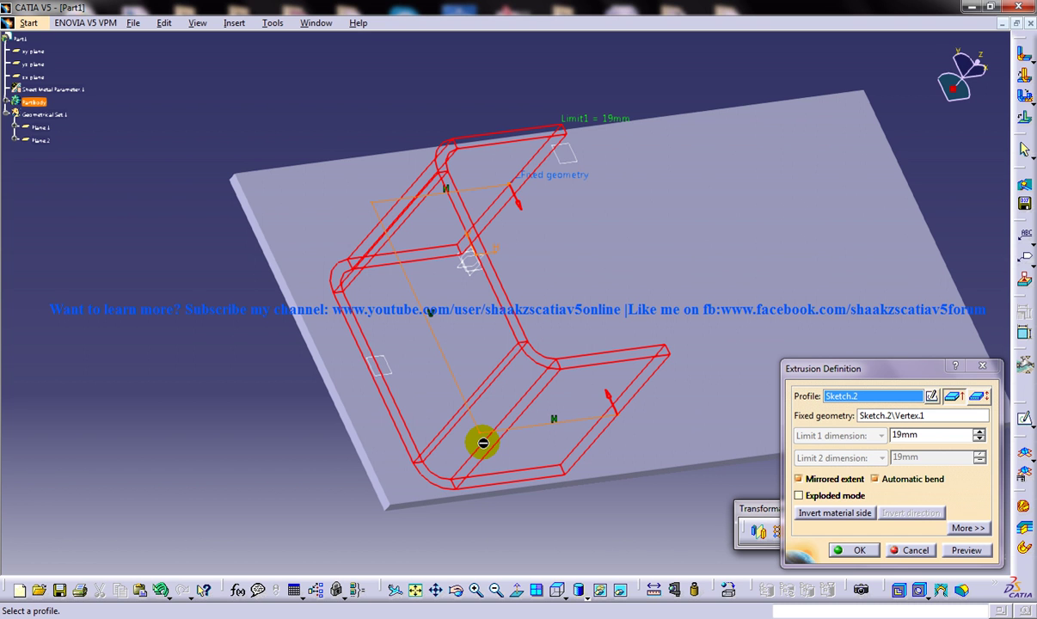
middle_drag(493, 417, 590, 327)
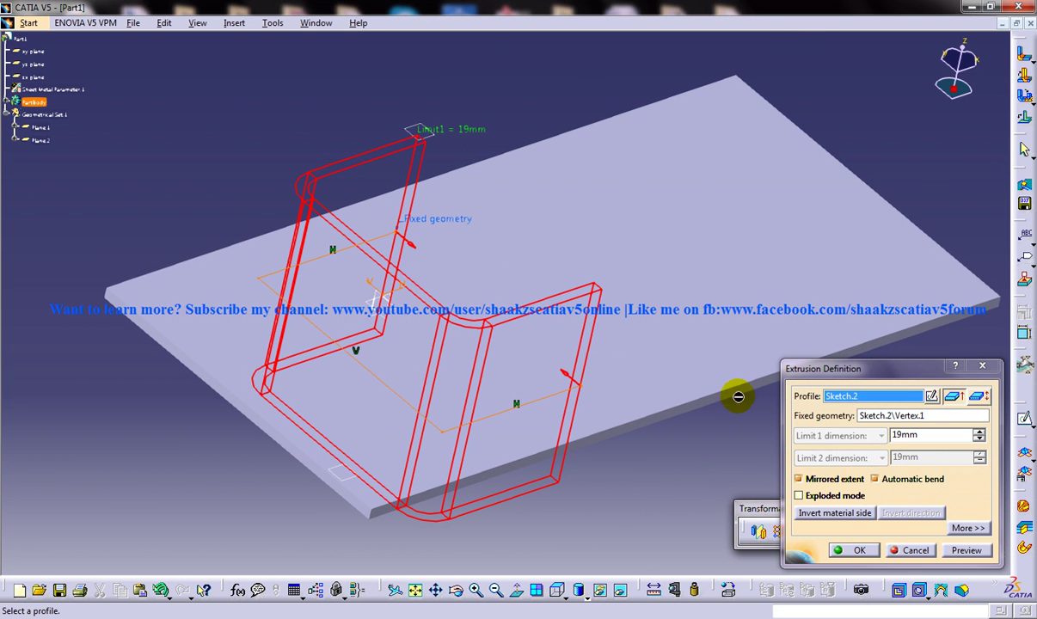
click(967, 528)
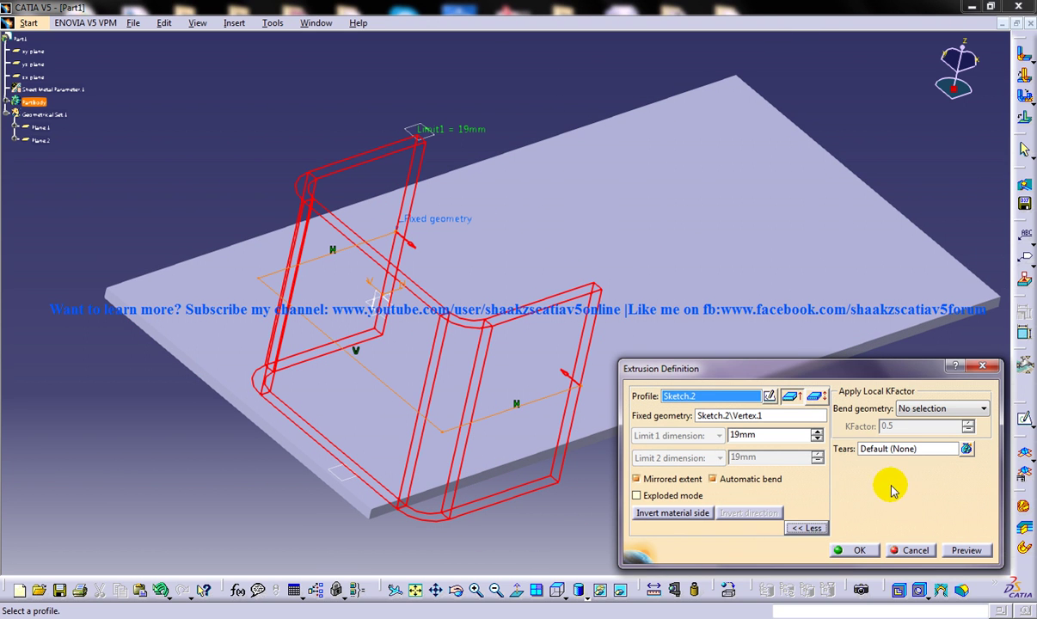
click(809, 528)
click(967, 528)
click(919, 409)
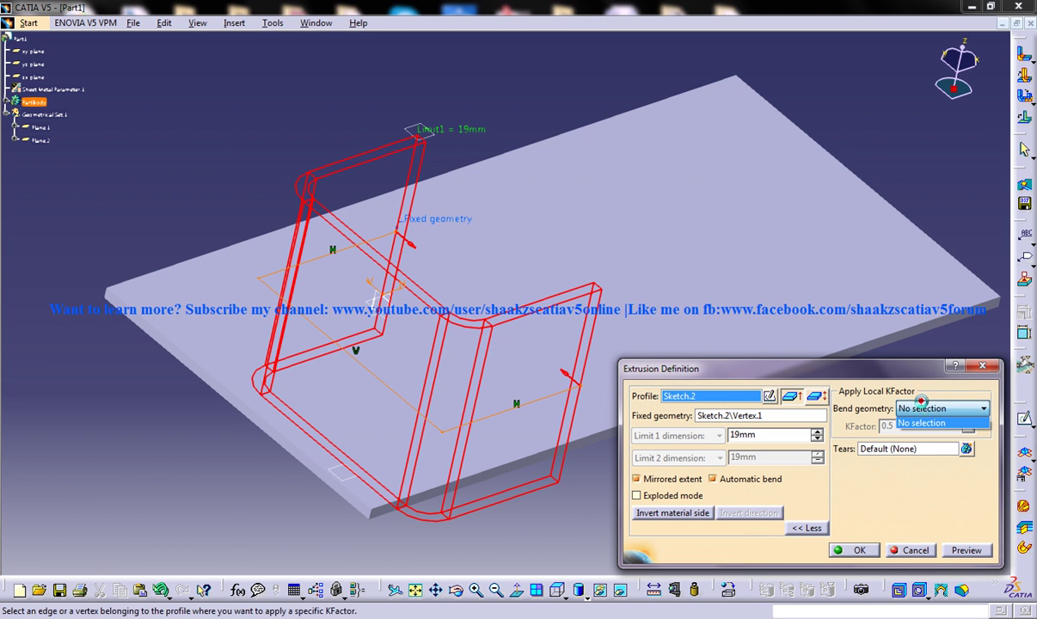
click(891, 448)
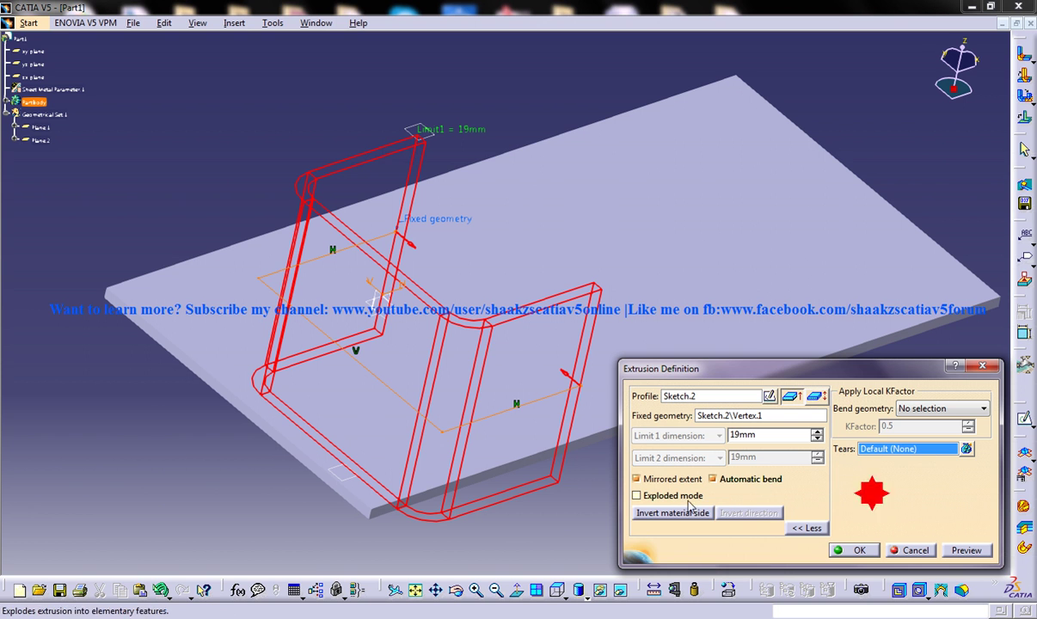
click(808, 528)
middle_drag(628, 417, 598, 472)
middle_drag(370, 368, 588, 380)
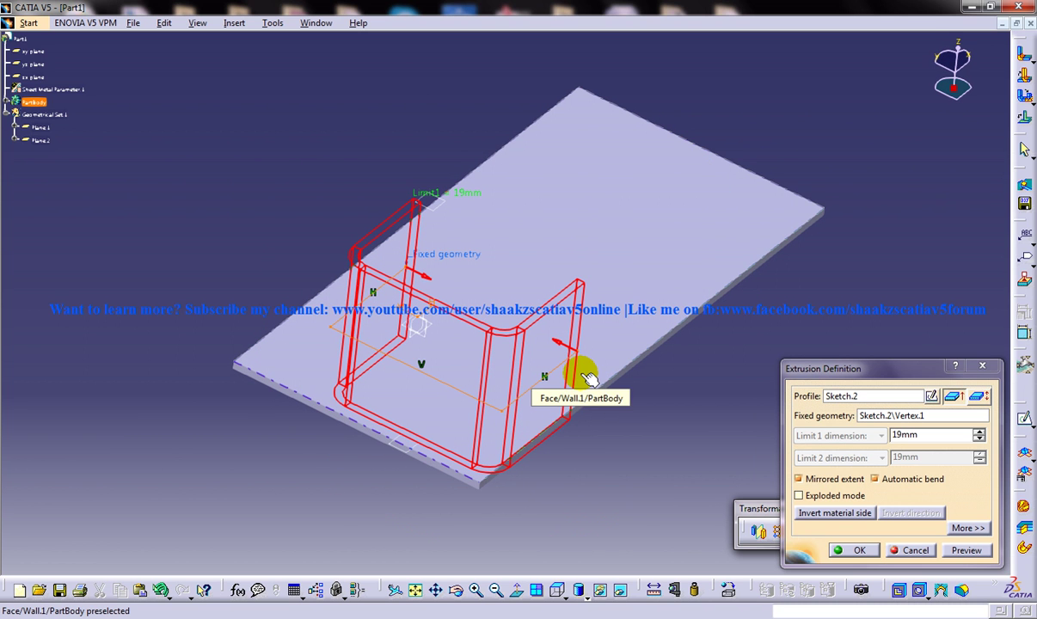